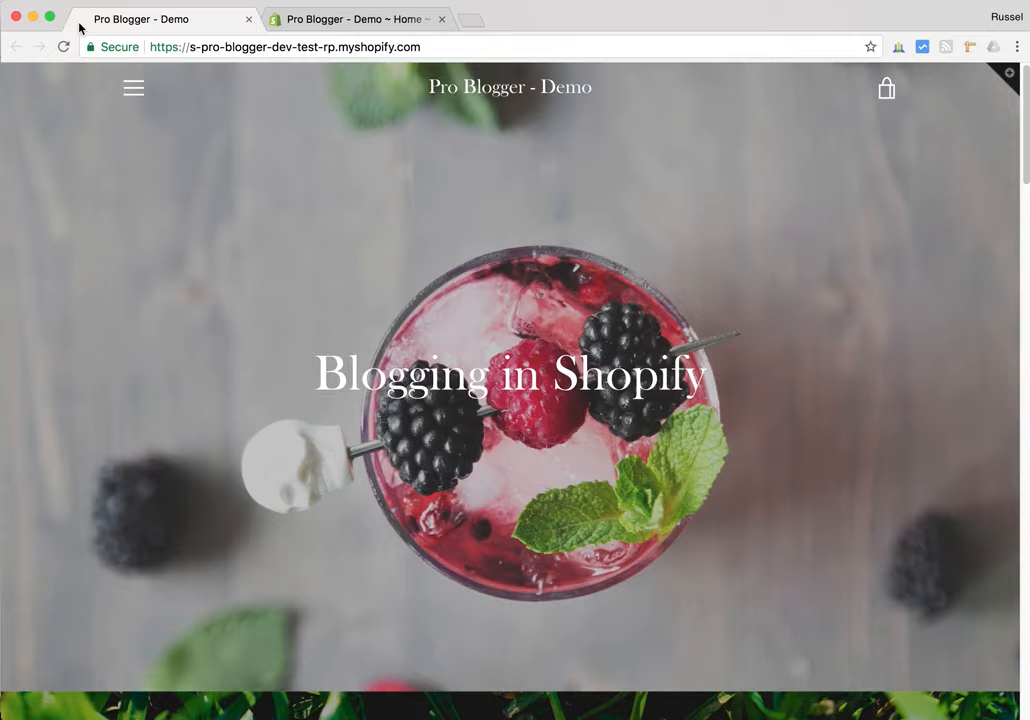
View the Why Blogging is Important section on the demo store's home page
scroll(126, 271, down, 10)
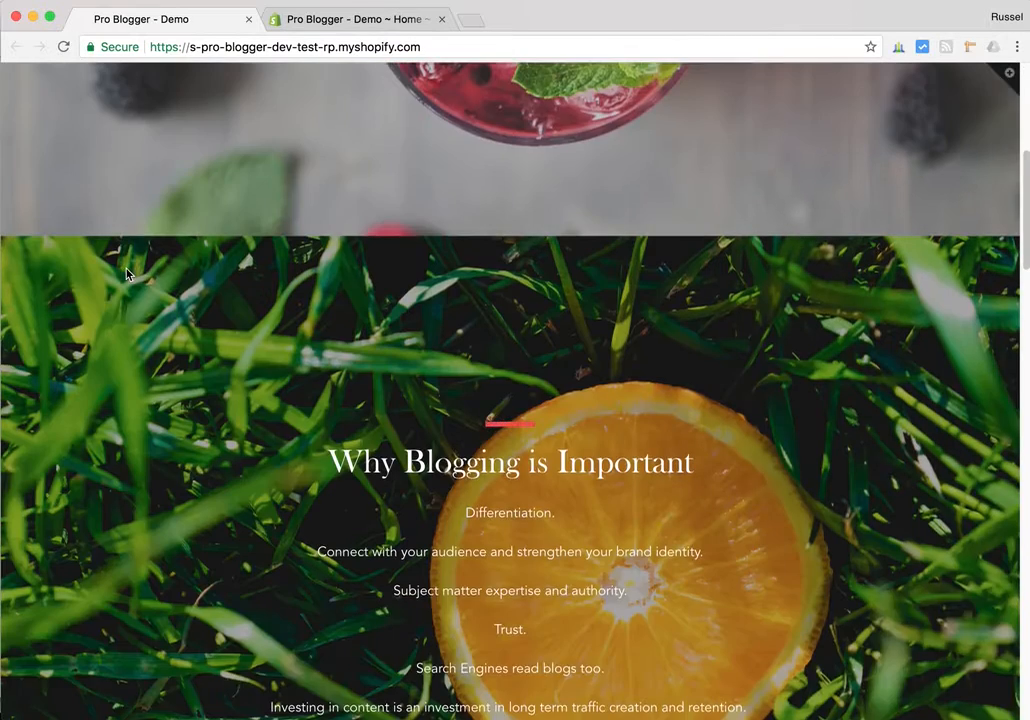
scroll(126, 271, down, 3)
scroll(126, 271, up, 1)
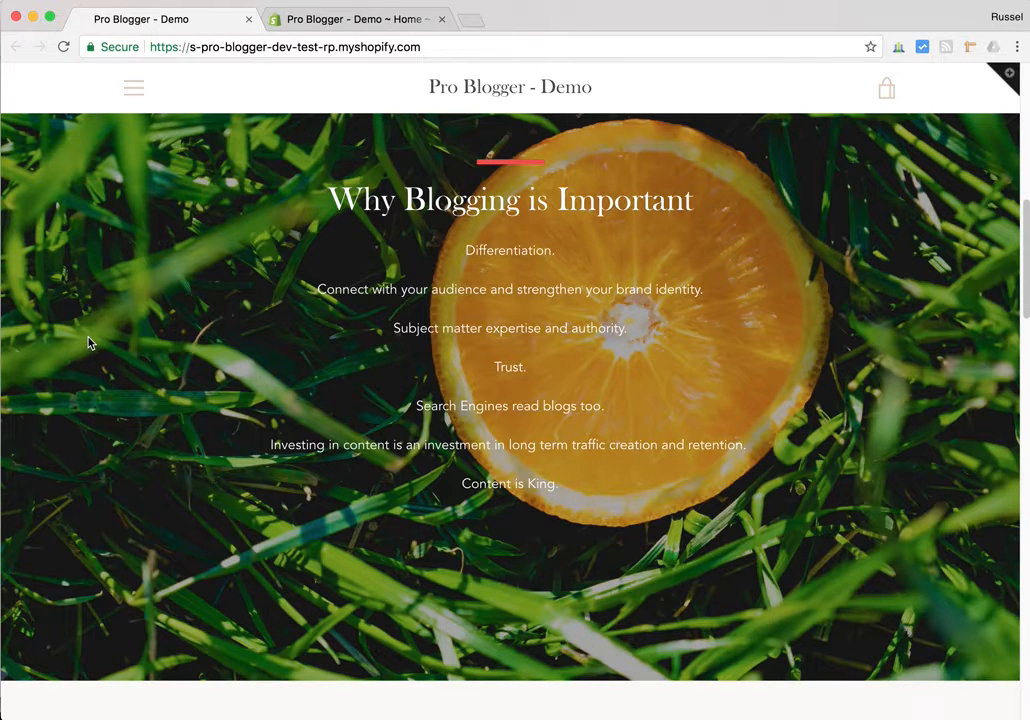
scroll(88, 343, up, 1)
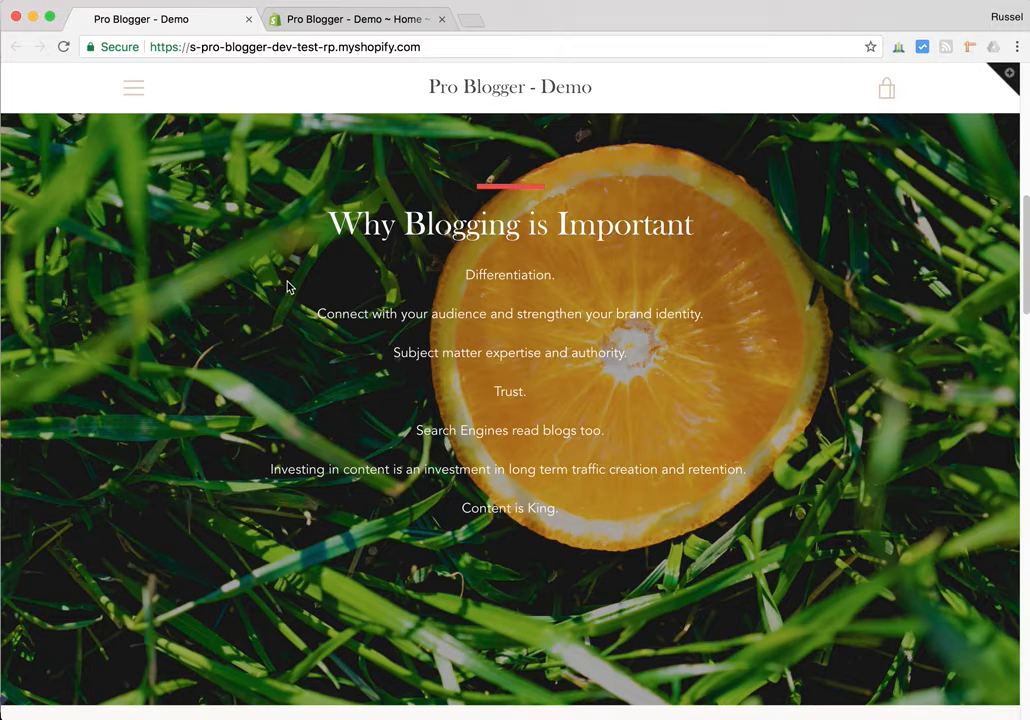
Switch to the Shopify admin and open the online store's list of blog posts
click(356, 22)
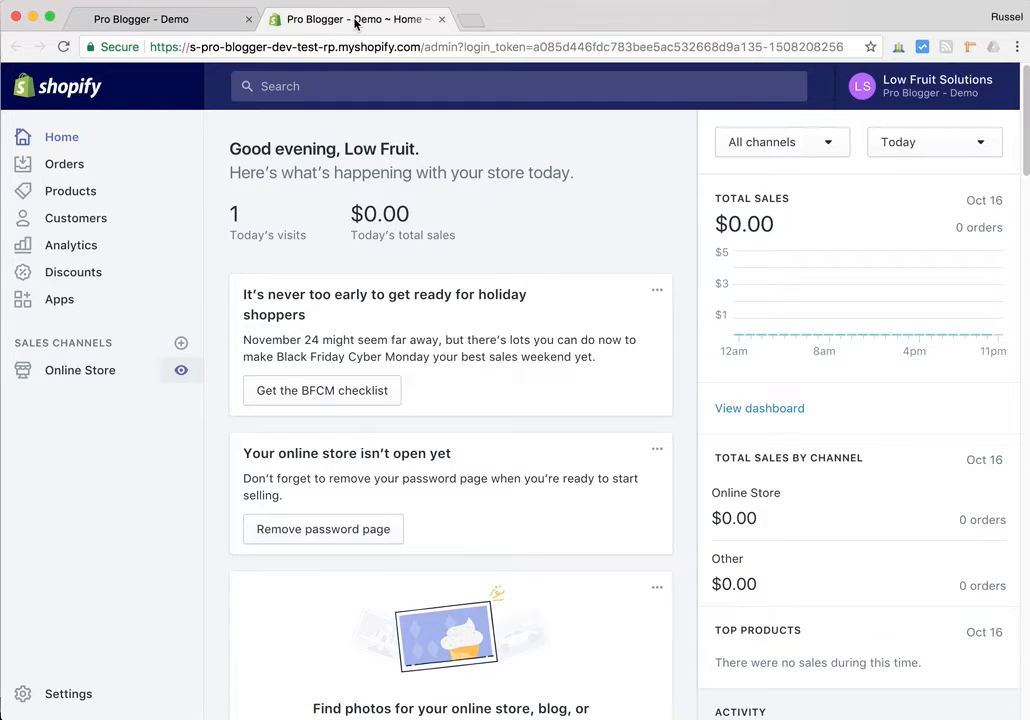
click(91, 374)
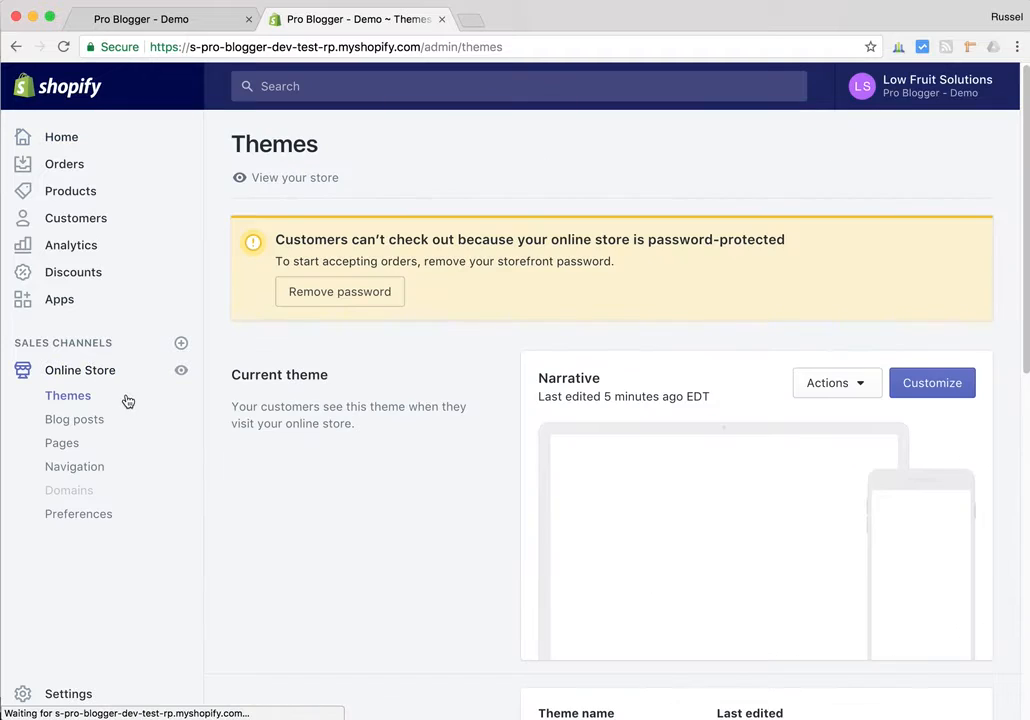
click(82, 426)
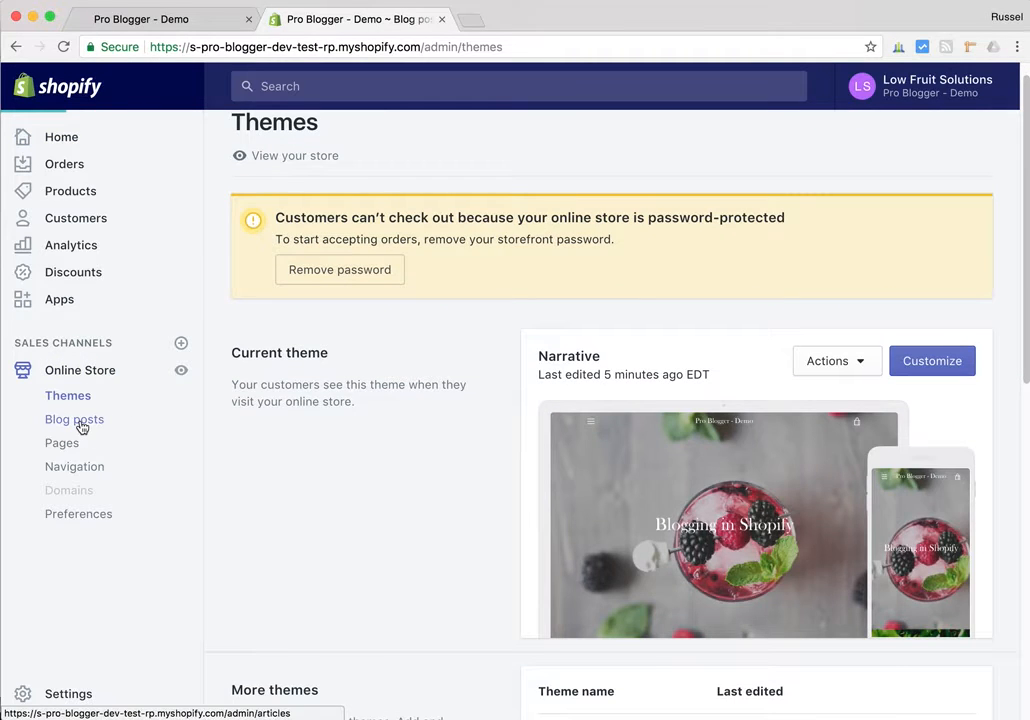
scroll(534, 346, down, 2)
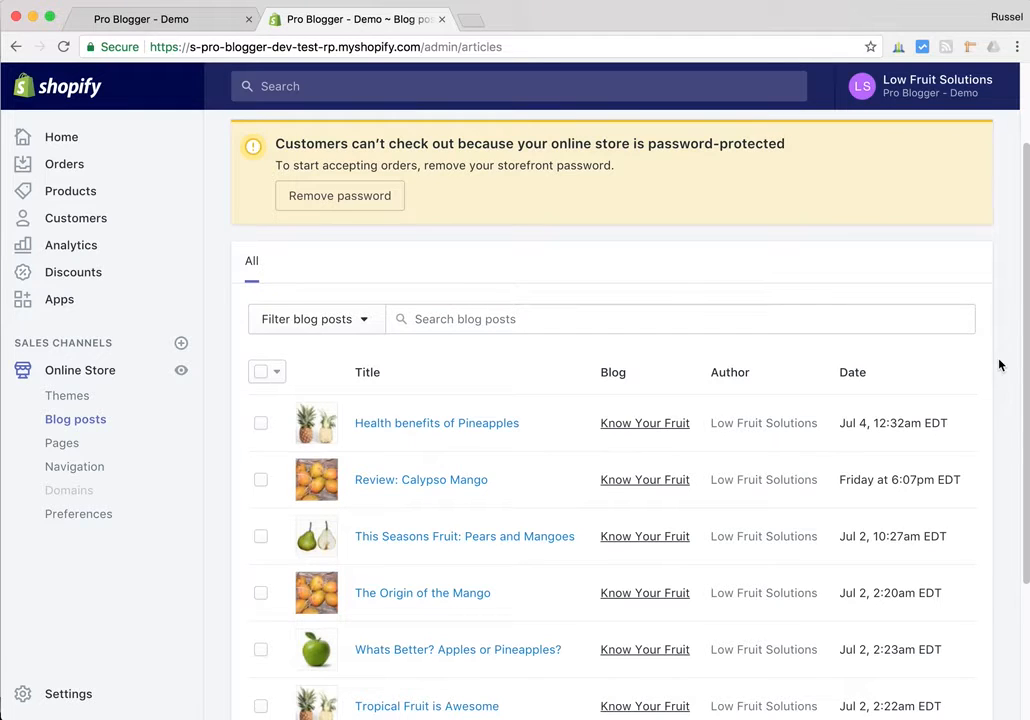
scroll(998, 365, up, 2)
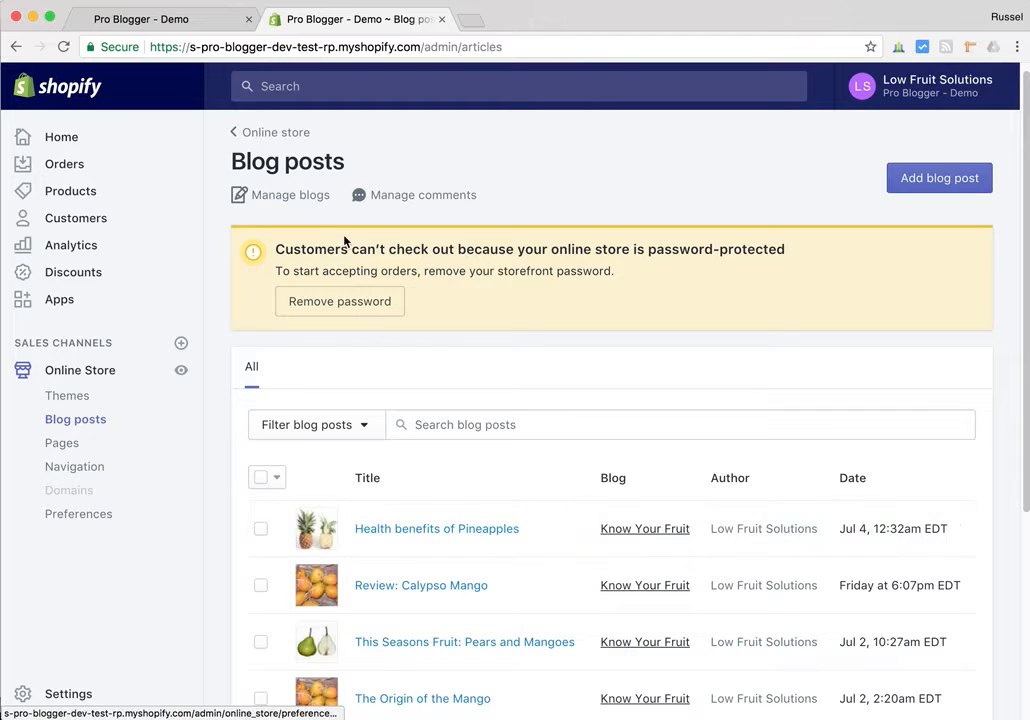
Open the Know Your Fruit blog for editing from the blog management page
click(282, 200)
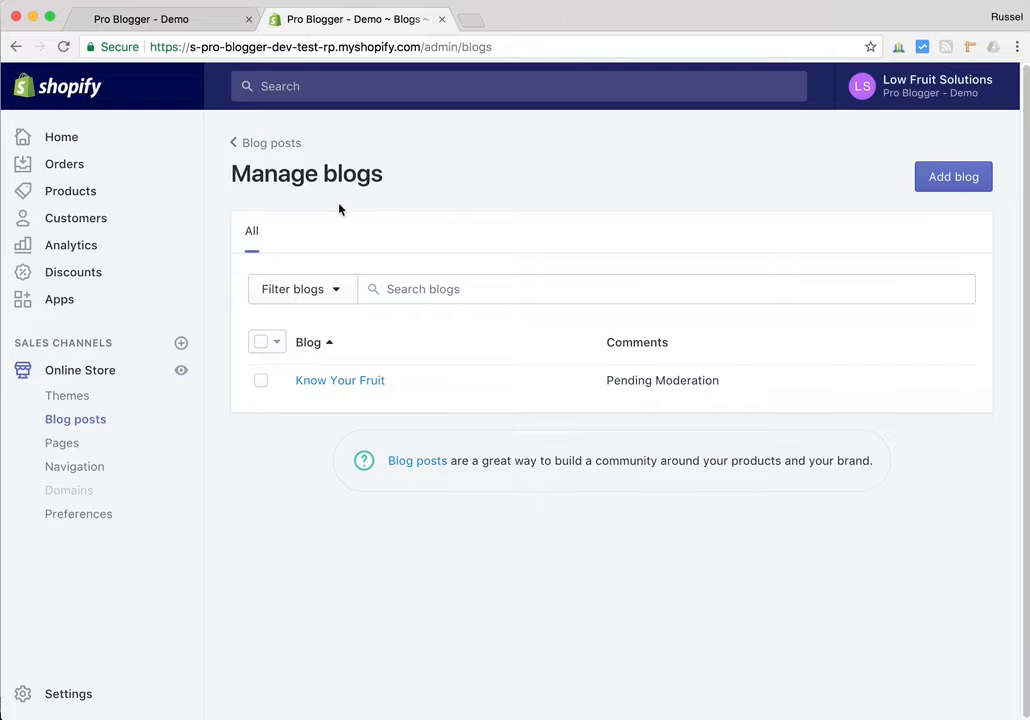
click(328, 379)
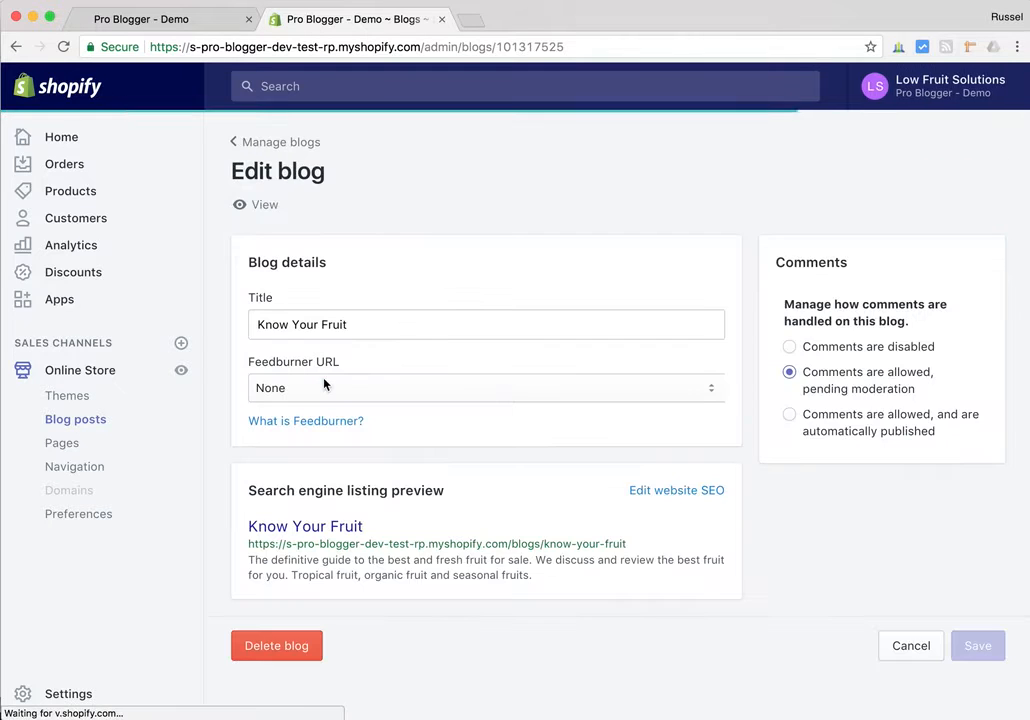
click(370, 324)
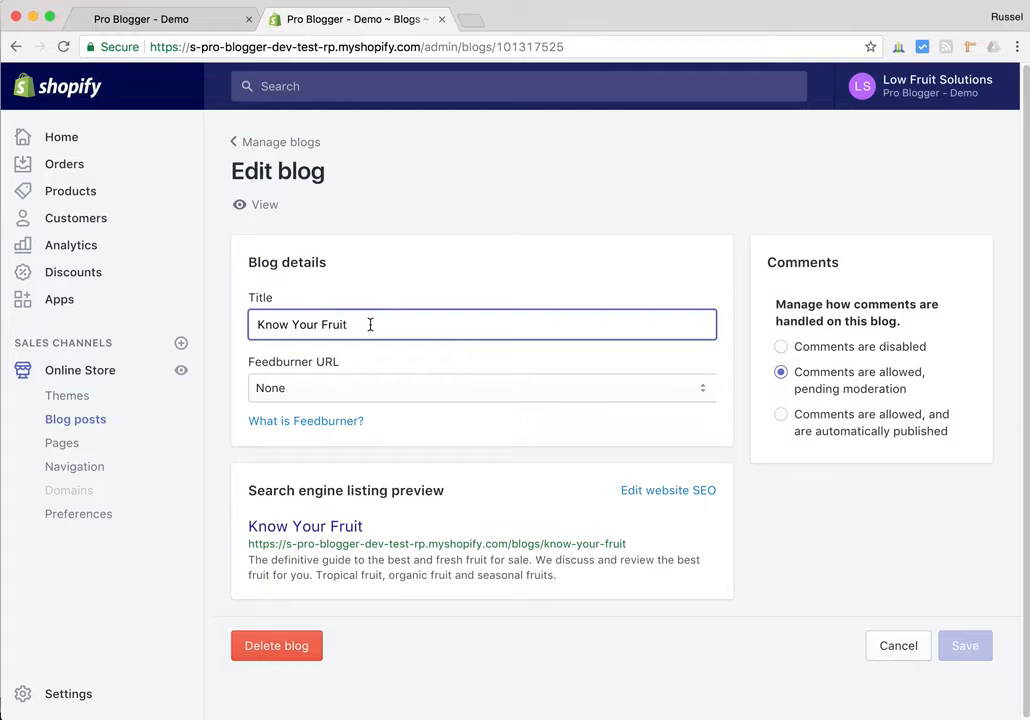
Open the Health benefits of Pineapples article on the storefront and highlight the know-your-fruit part of its URL
click(185, 27)
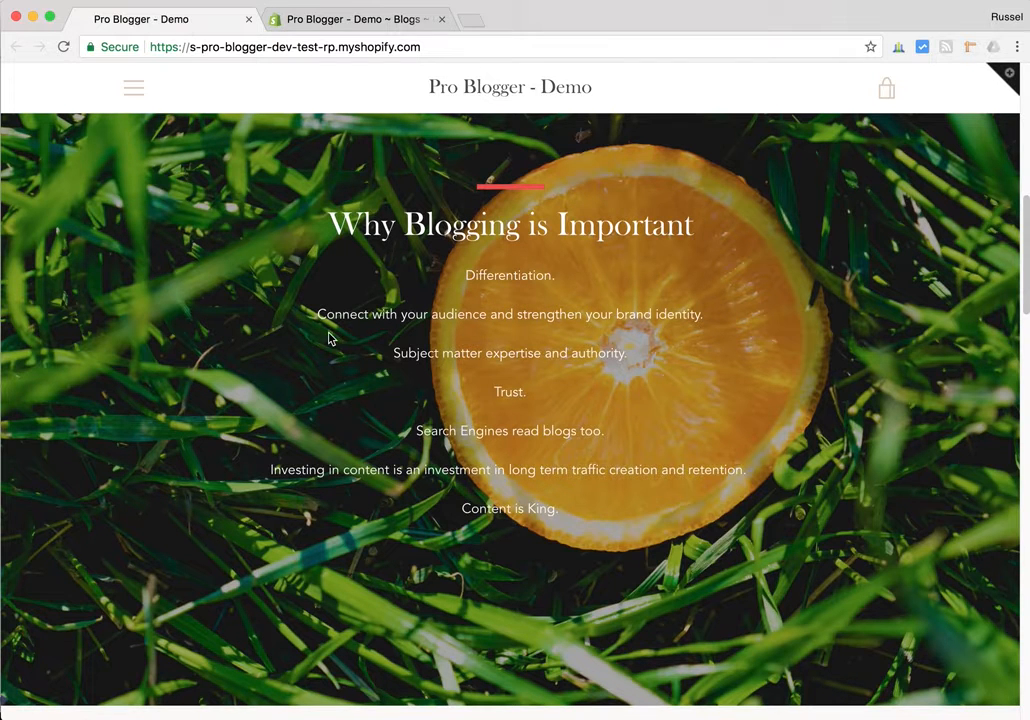
scroll(331, 346, down, 5)
scroll(331, 346, down, 5)
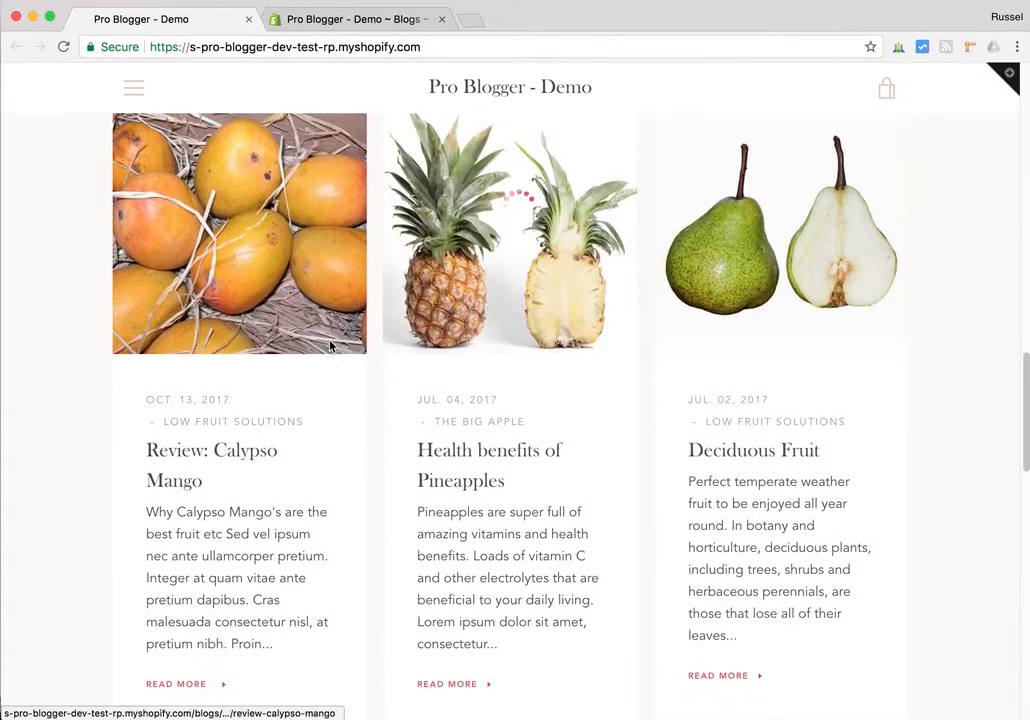
click(525, 454)
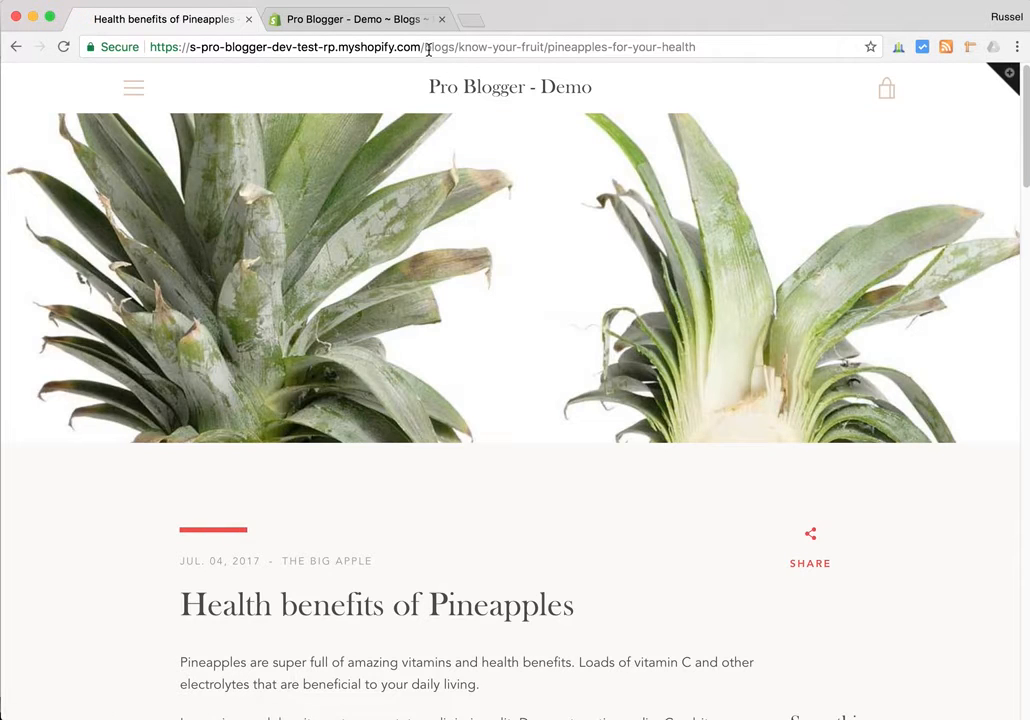
drag(424, 46, 544, 46)
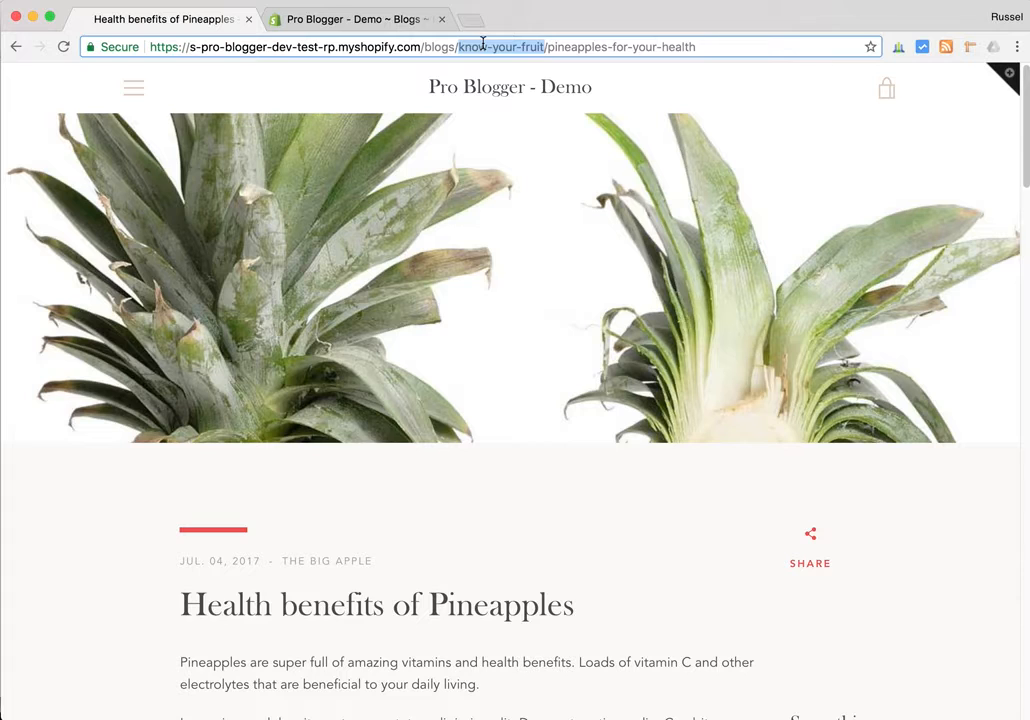
Copy the blog title Know Your Fruit and paste it as the page title in the blog's website SEO settings
click(327, 22)
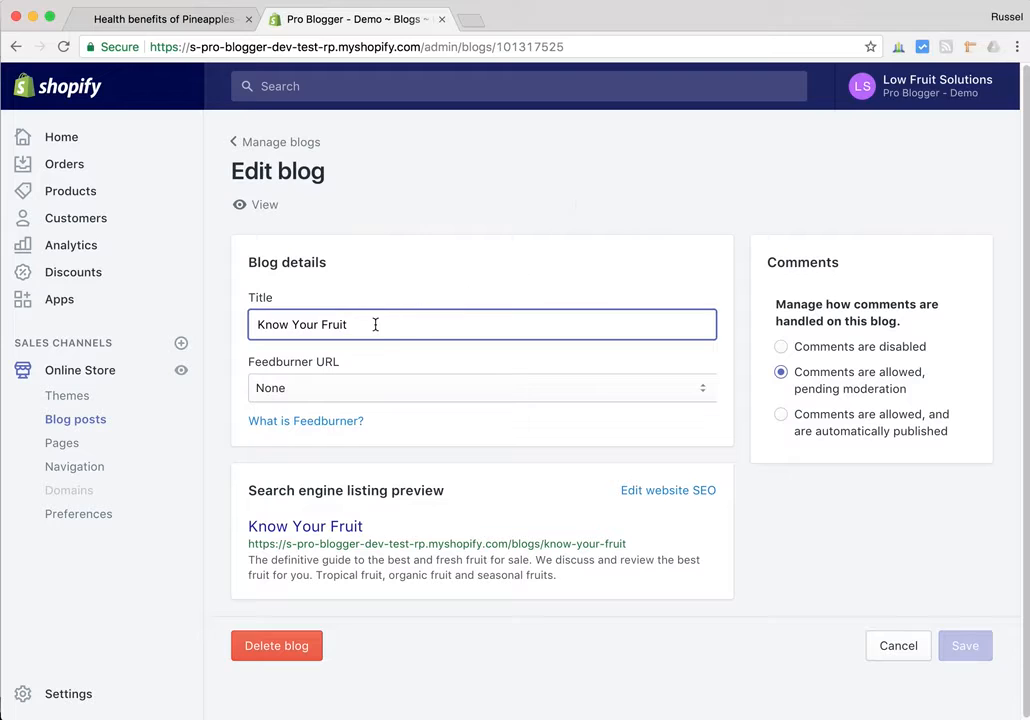
drag(379, 321, 238, 331)
key(ctrl+c)
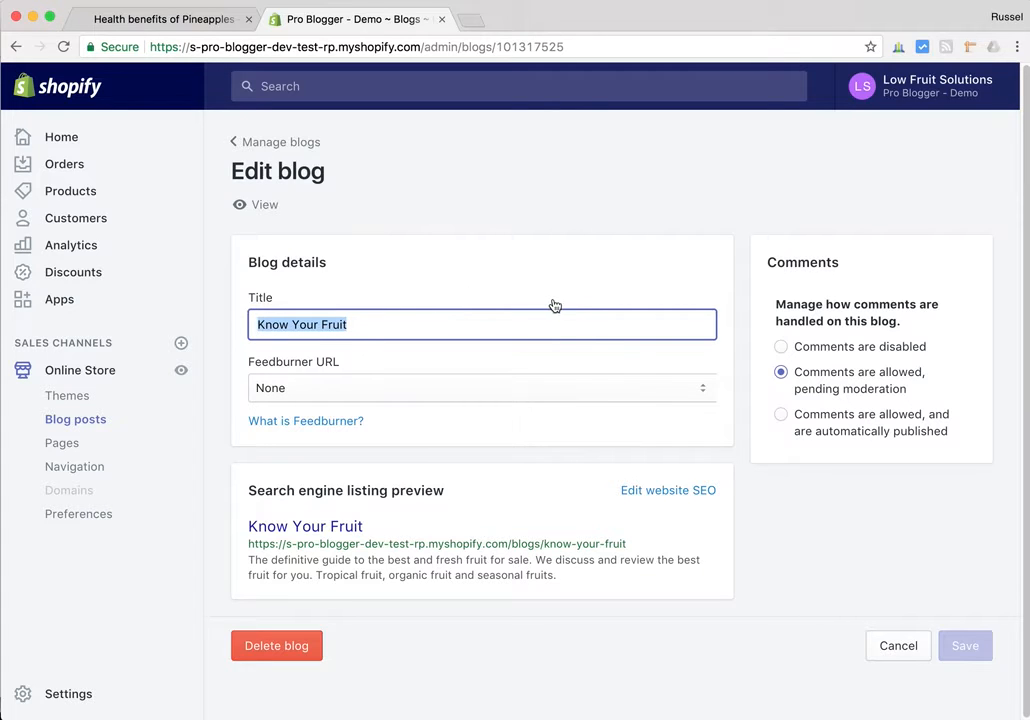
click(686, 500)
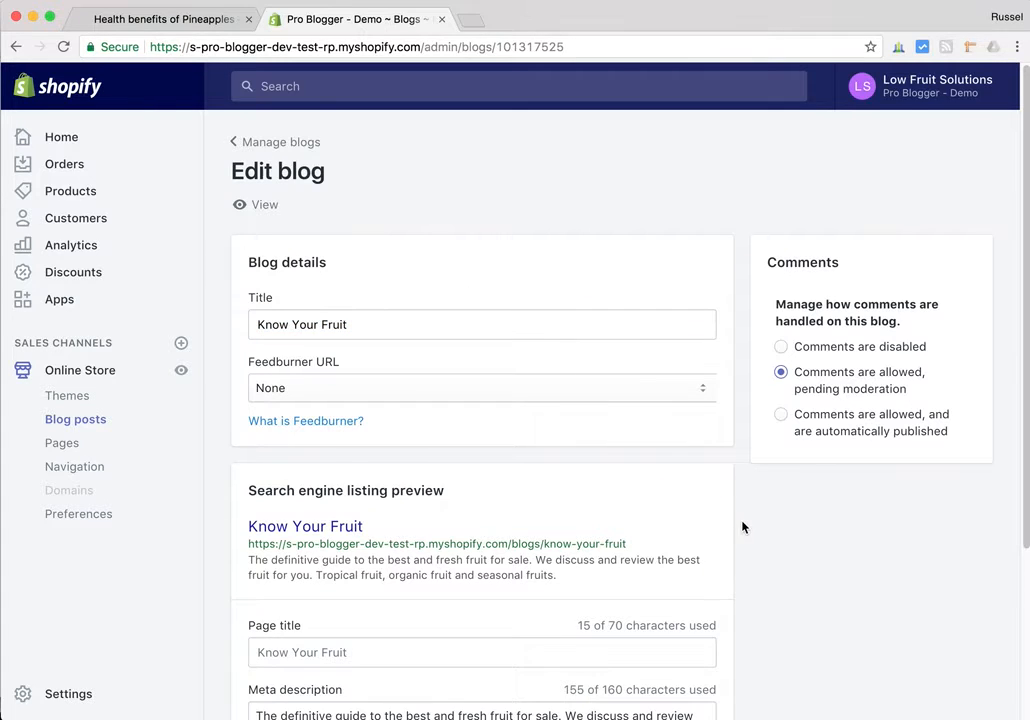
scroll(741, 527, down, 5)
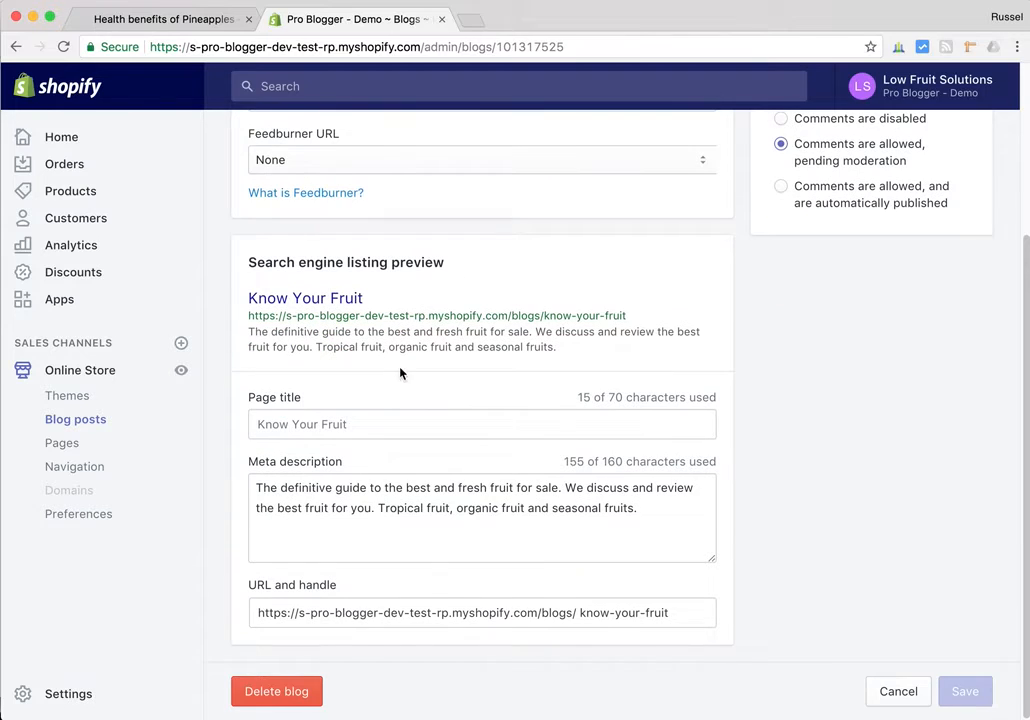
click(384, 422)
key(ctrl+v)
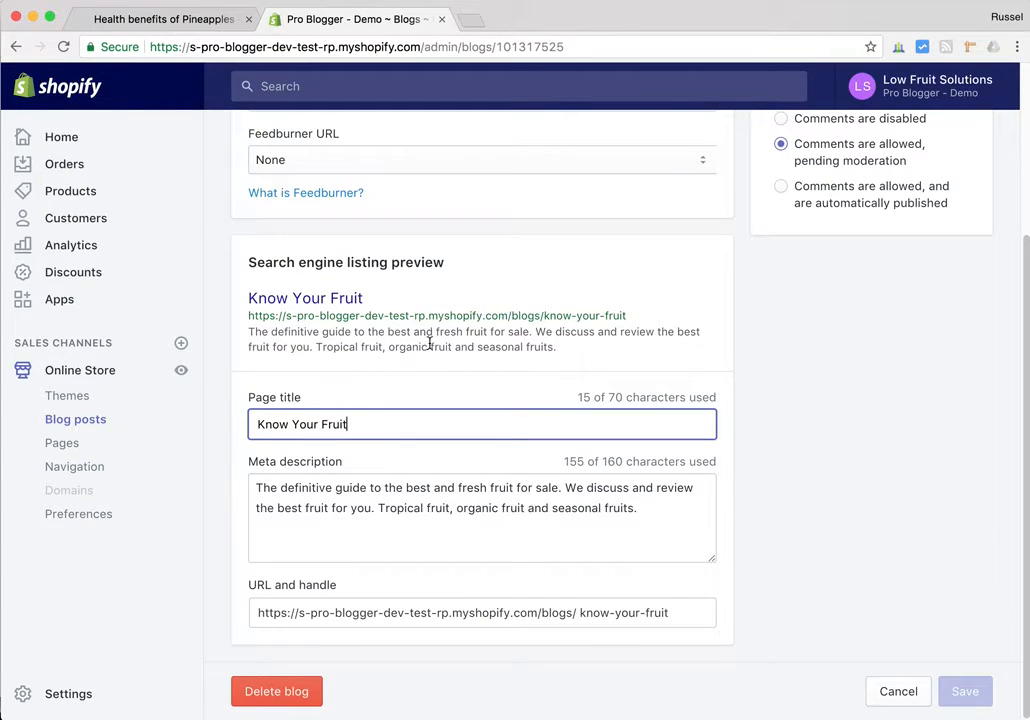
Examine the blog's meta description text and its comment-handling options
drag(658, 506, 222, 494)
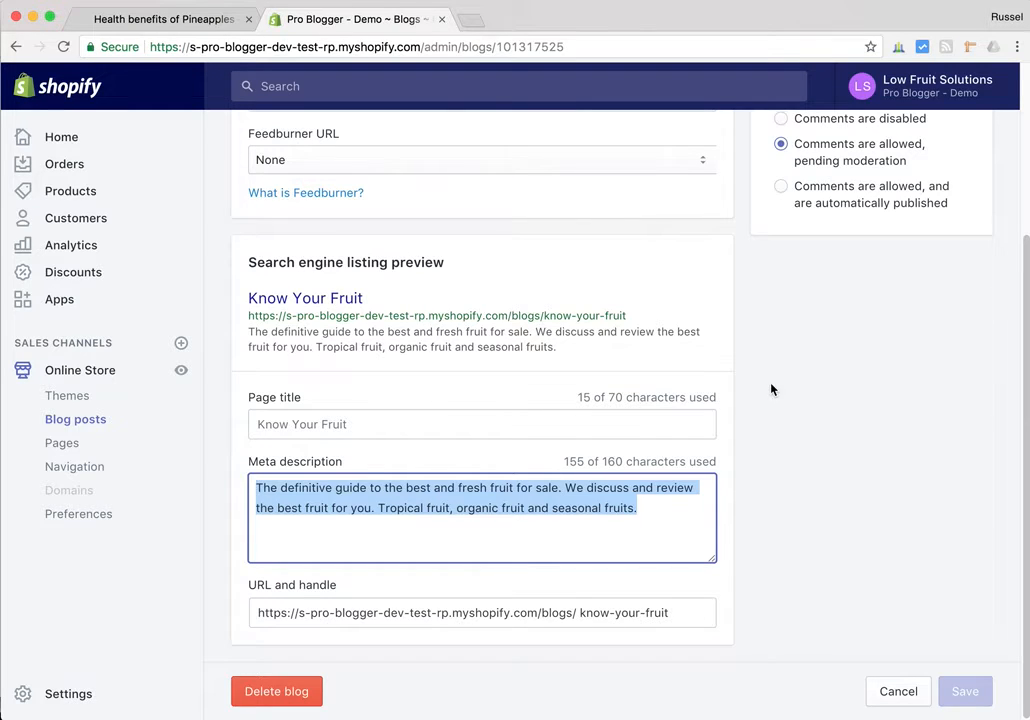
click(527, 490)
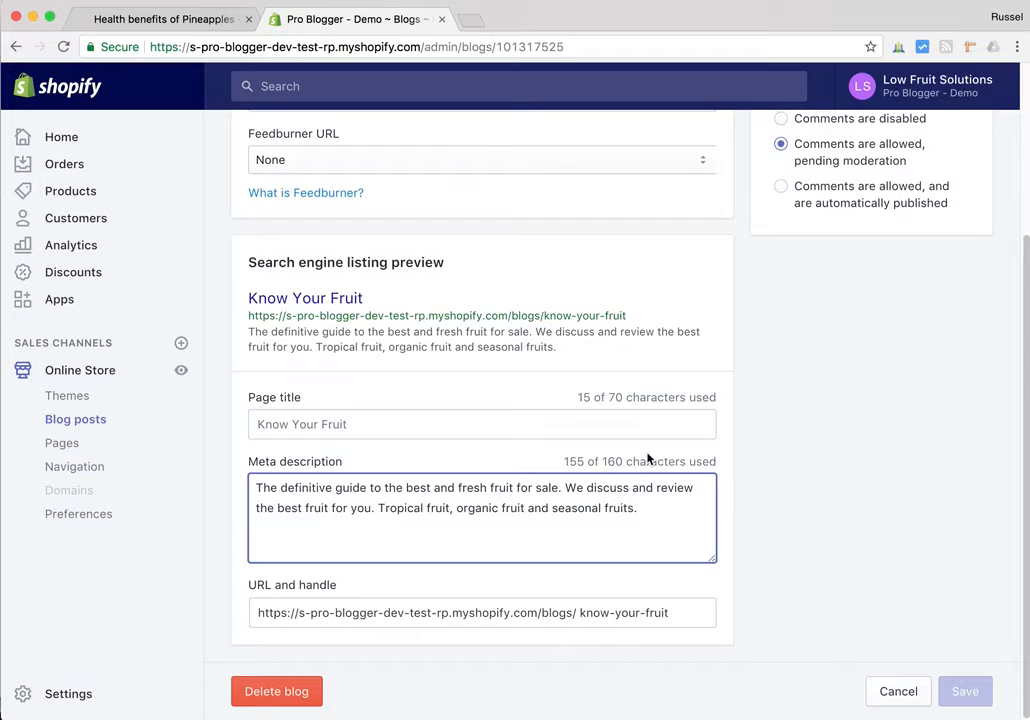
scroll(736, 468, up, 1)
scroll(736, 468, up, 4)
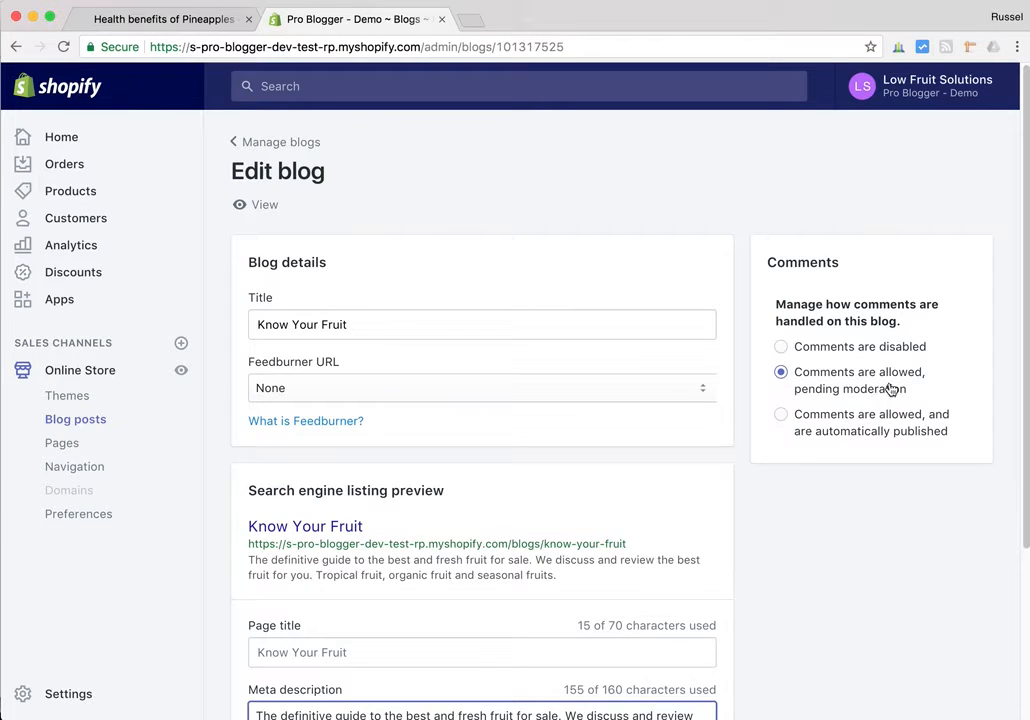
Return to the blog posts list and open the Health benefits of Pineapples post for editing
click(286, 147)
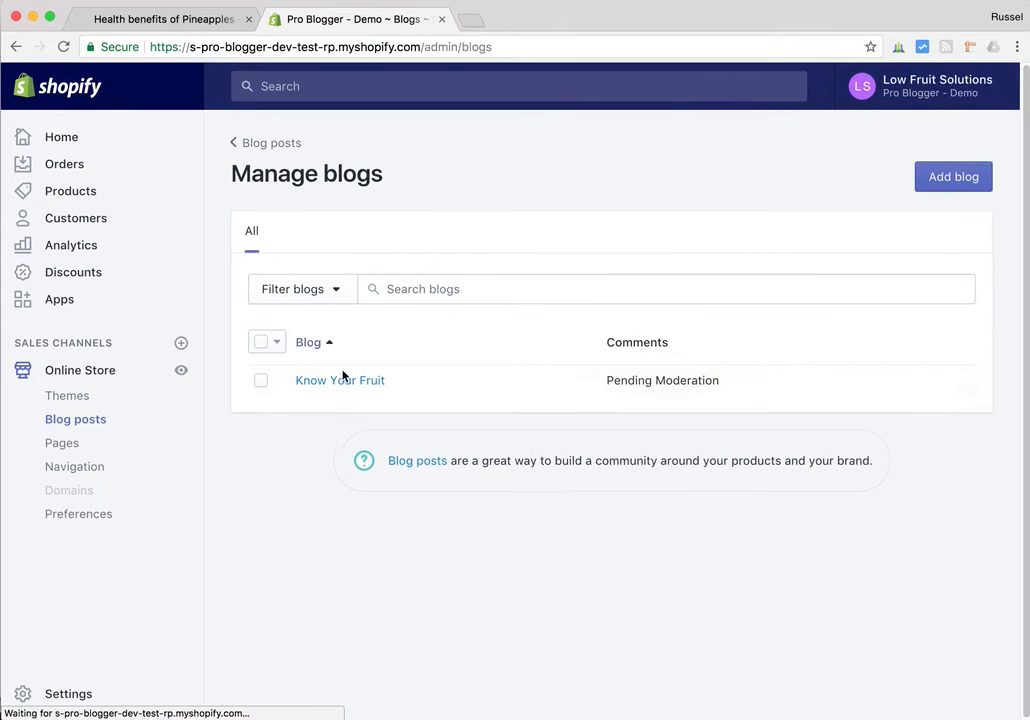
click(336, 382)
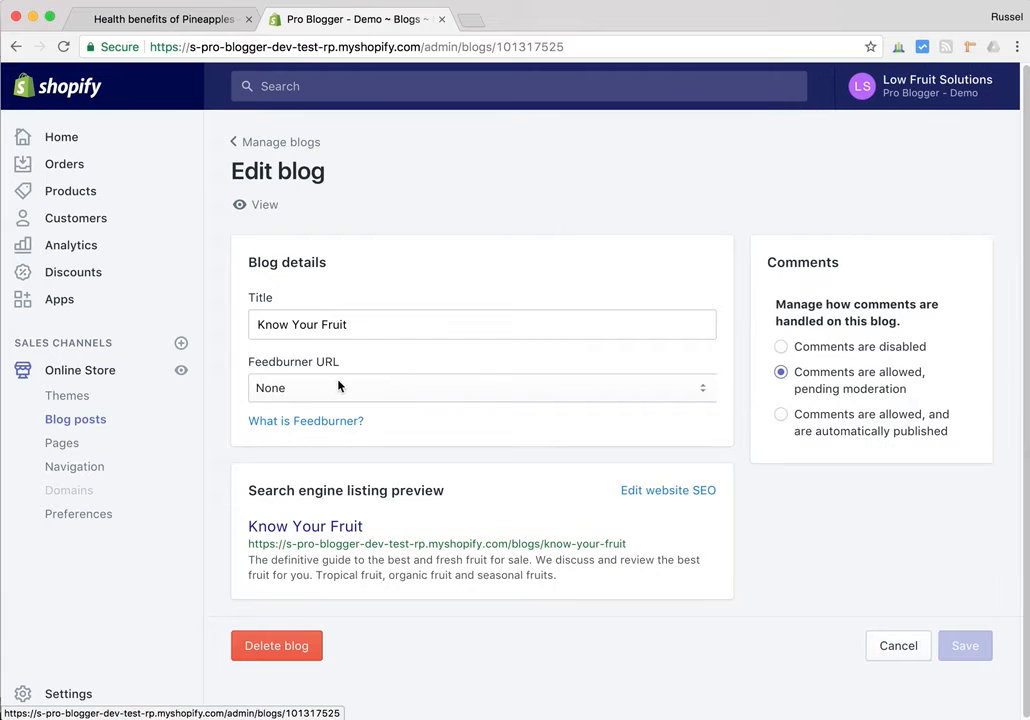
click(256, 148)
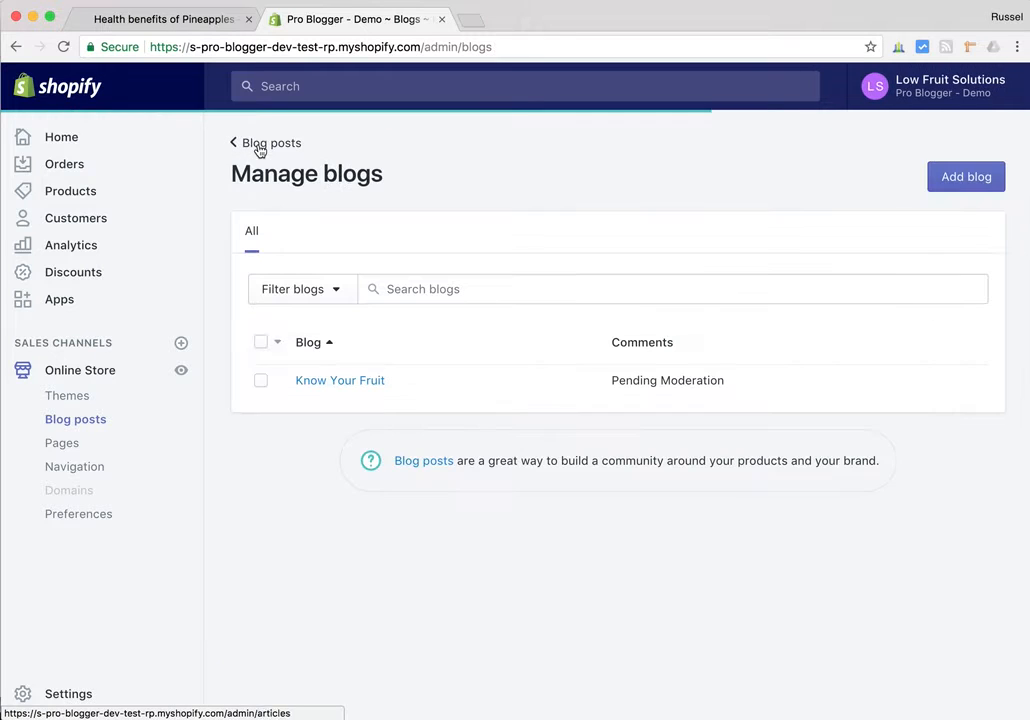
click(255, 147)
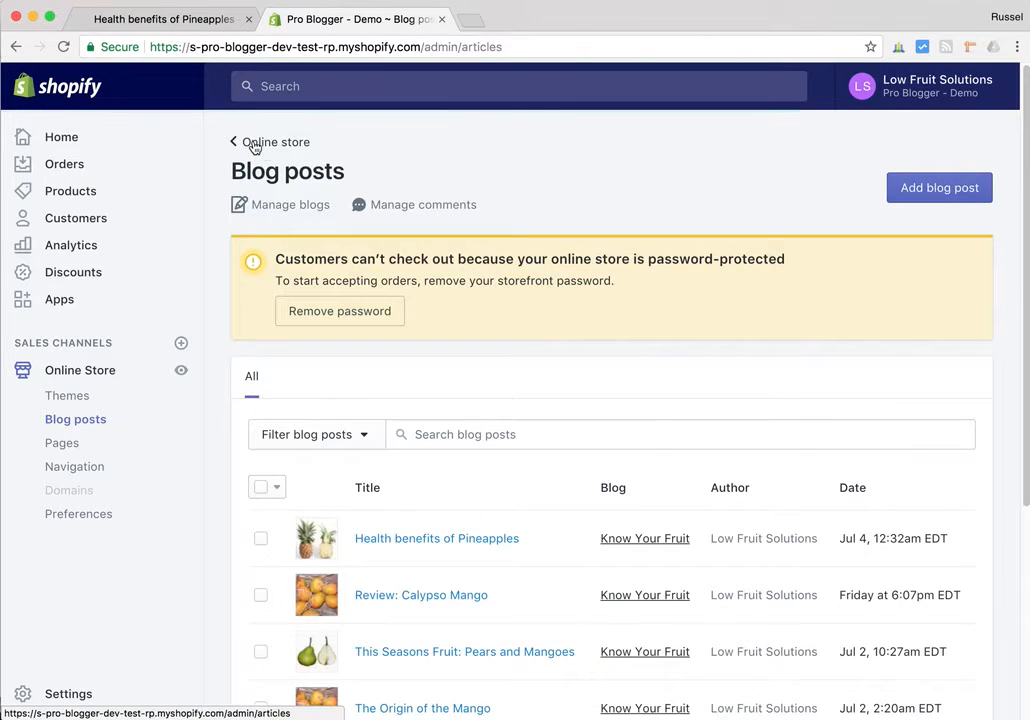
scroll(520, 400, down, 2)
click(432, 417)
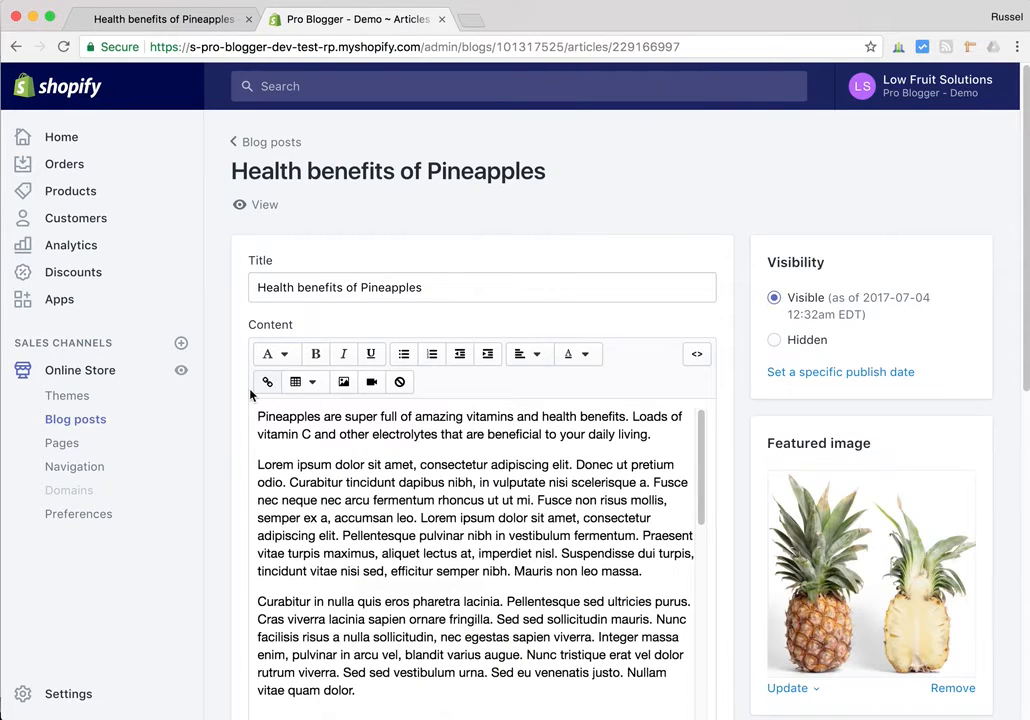
Look through the post's title, body content and visibility settings
scroll(236, 385, down, 1)
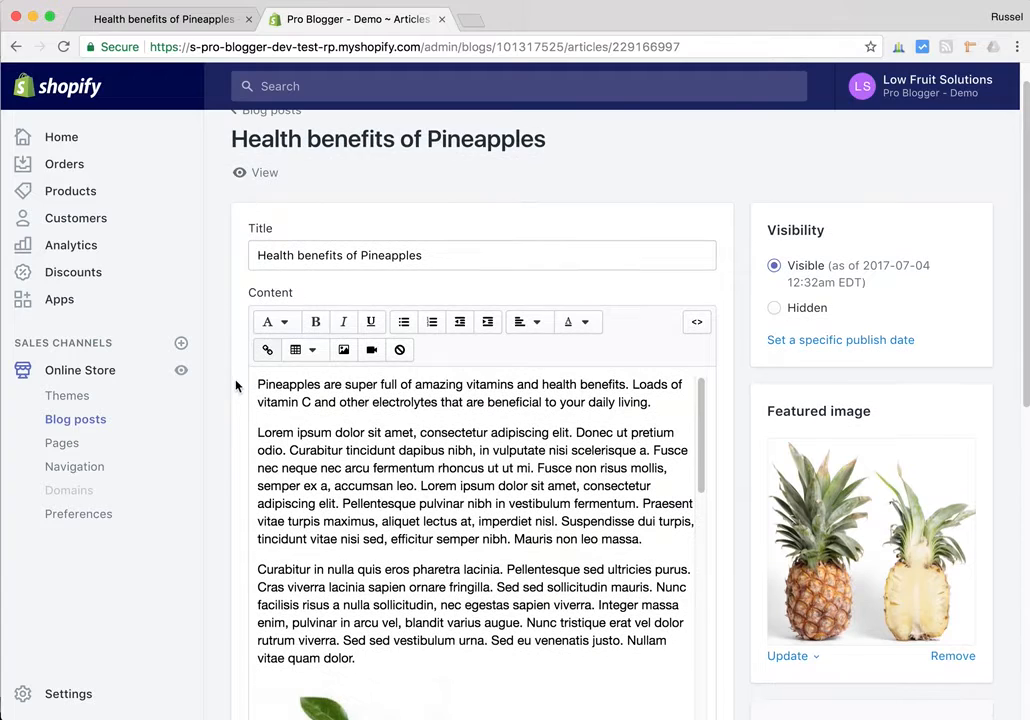
click(450, 257)
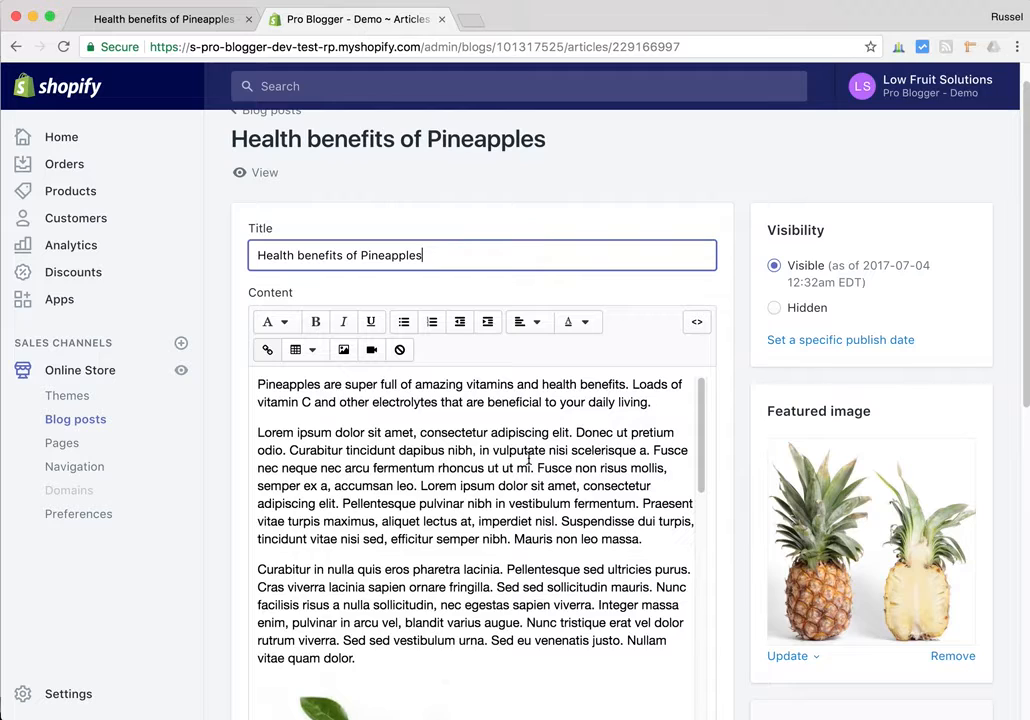
scroll(529, 457, down, 1)
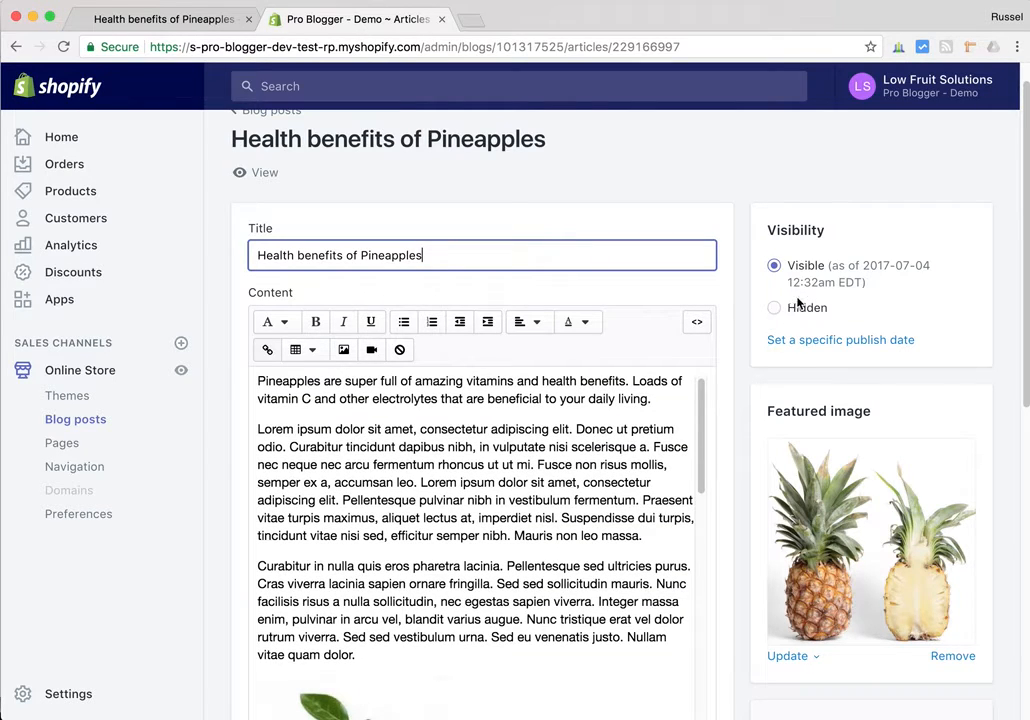
scroll(460, 423, down, 5)
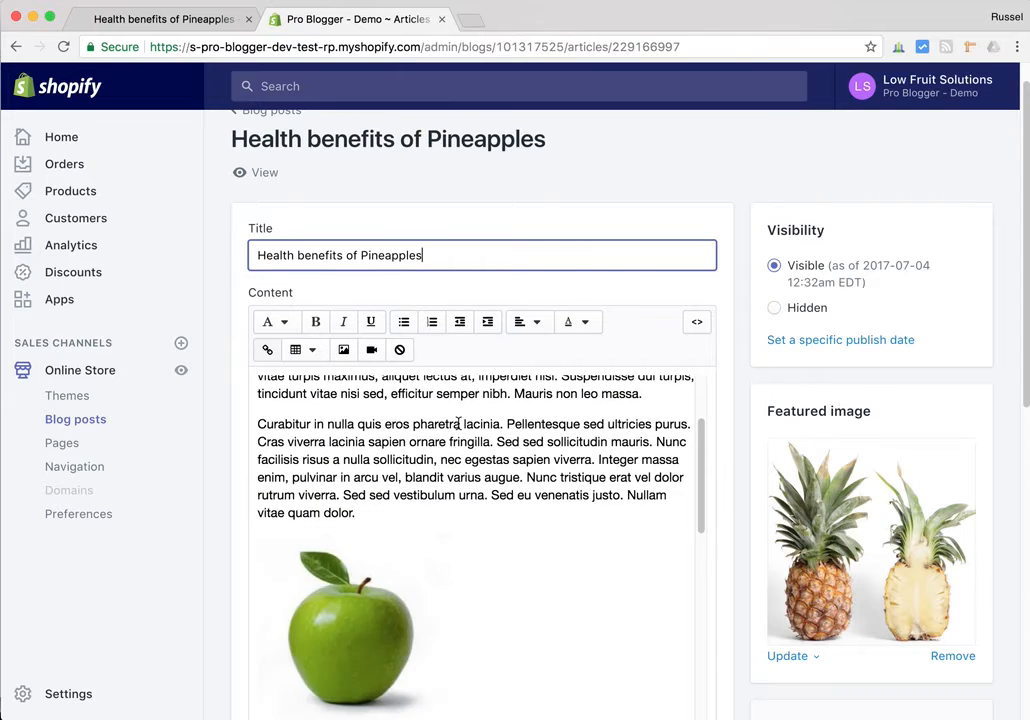
scroll(460, 423, up, 5)
scroll(380, 444, down, 5)
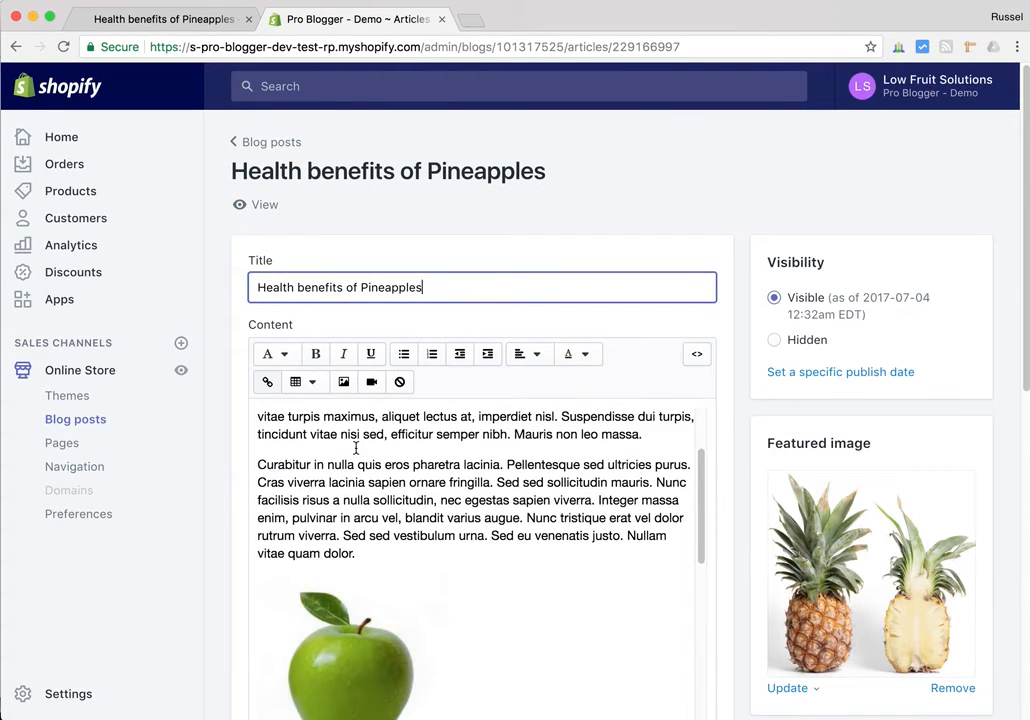
Open the green apple image's settings in the post content and look over the available image sizes
click(352, 462)
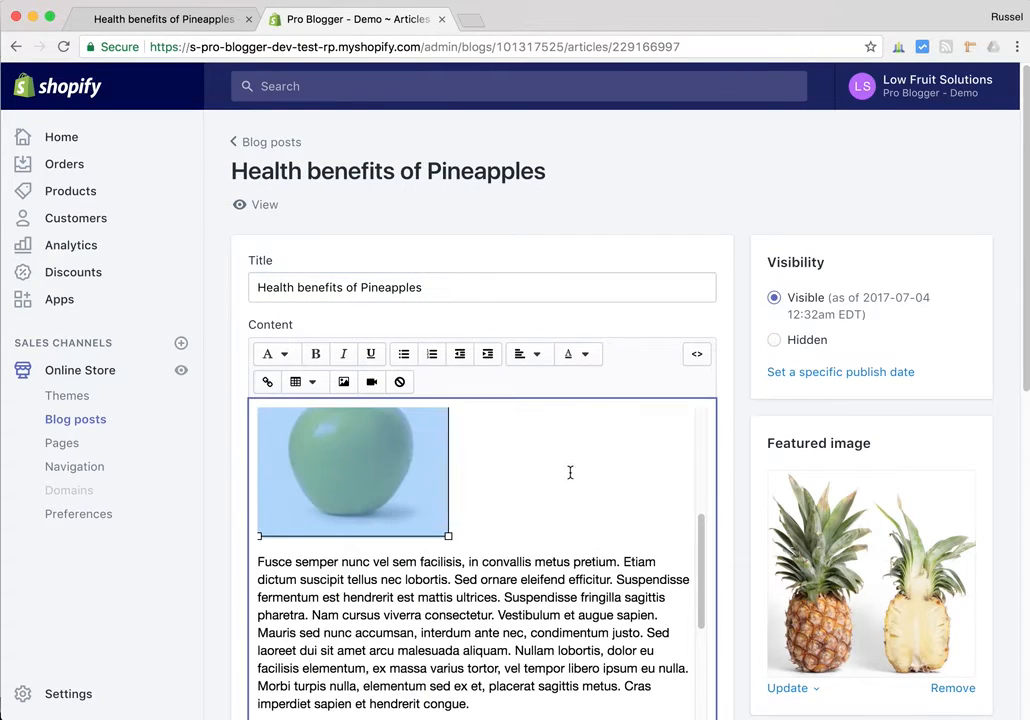
scroll(736, 465, down, 1)
scroll(736, 460, up, 1)
click(344, 383)
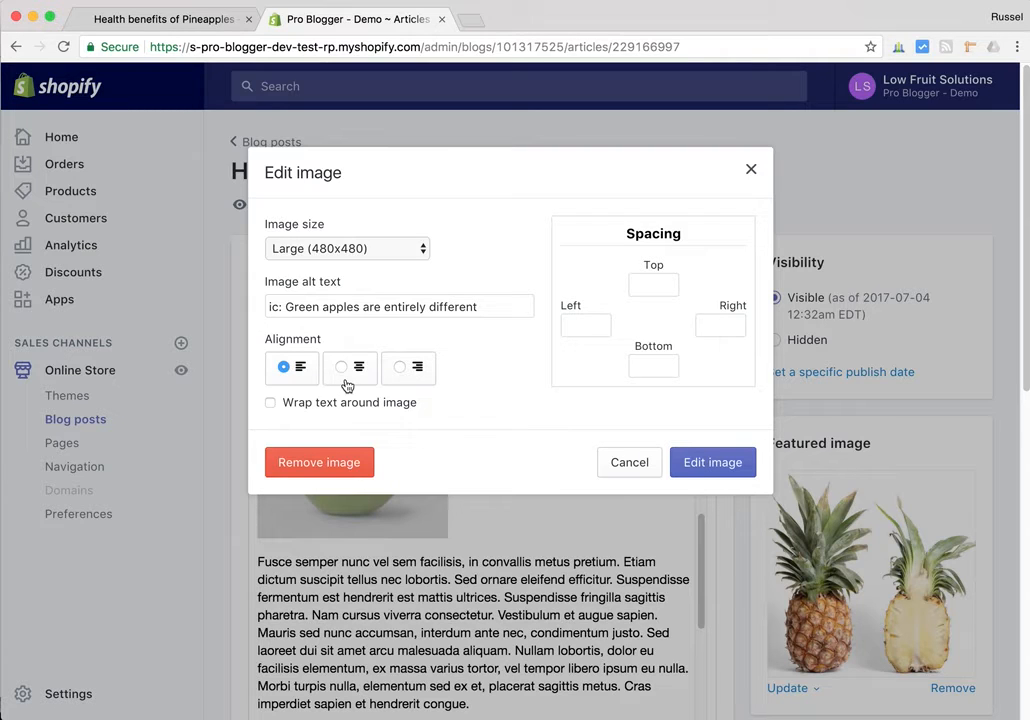
click(410, 247)
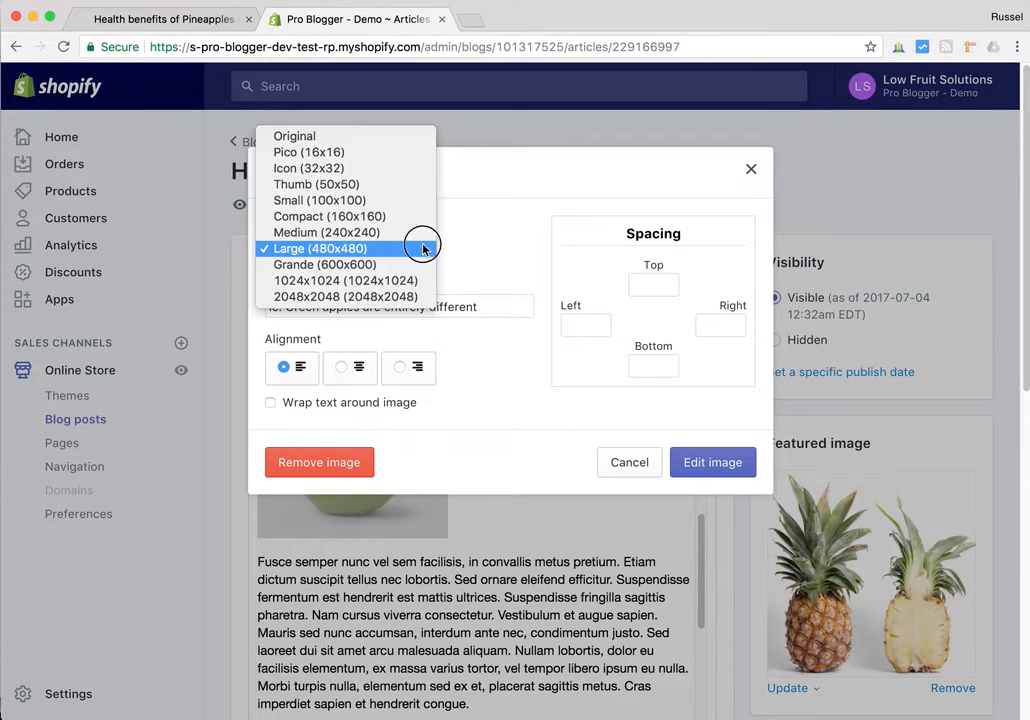
click(475, 248)
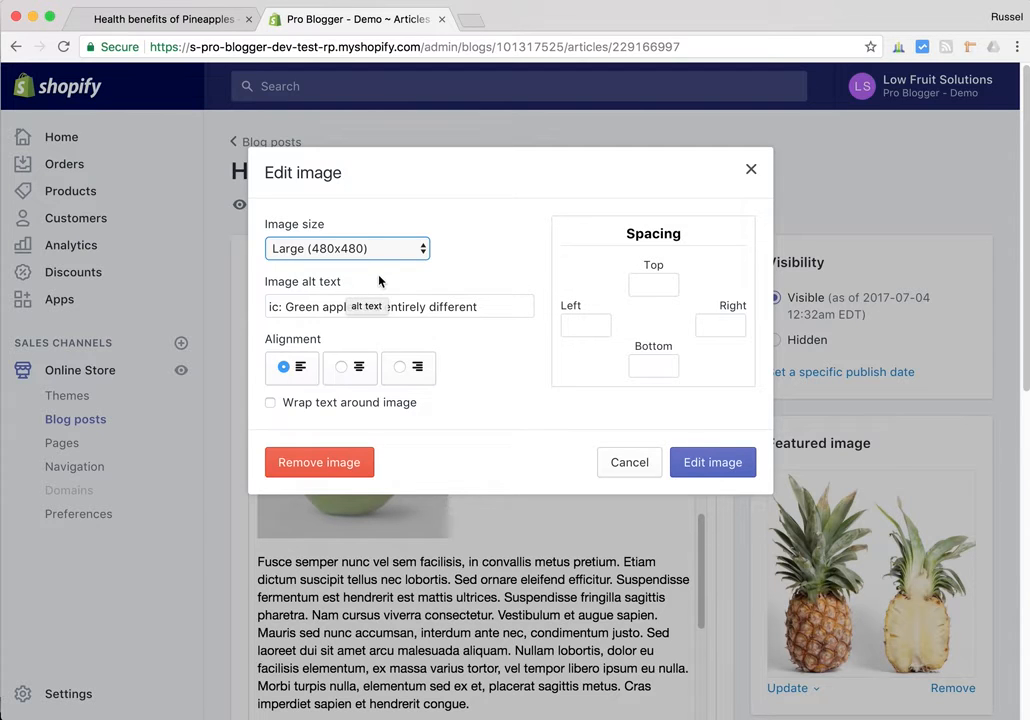
Examine the green apple image's alt text with its ic: caption prefix, and cancel the image settings
click(278, 309)
text(:)
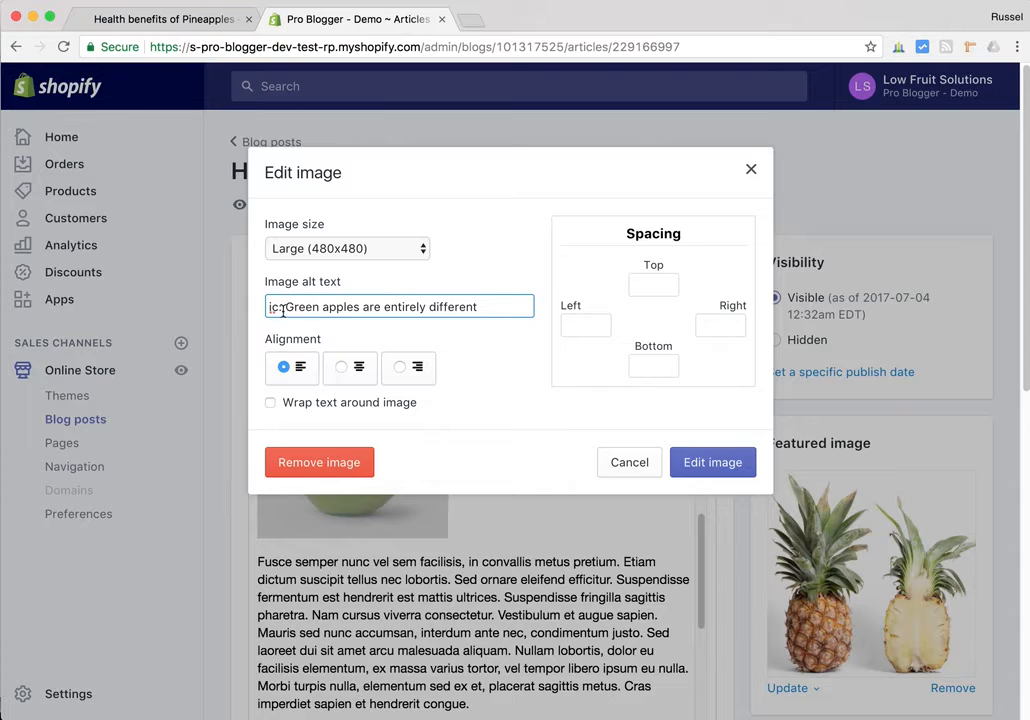
click(286, 309)
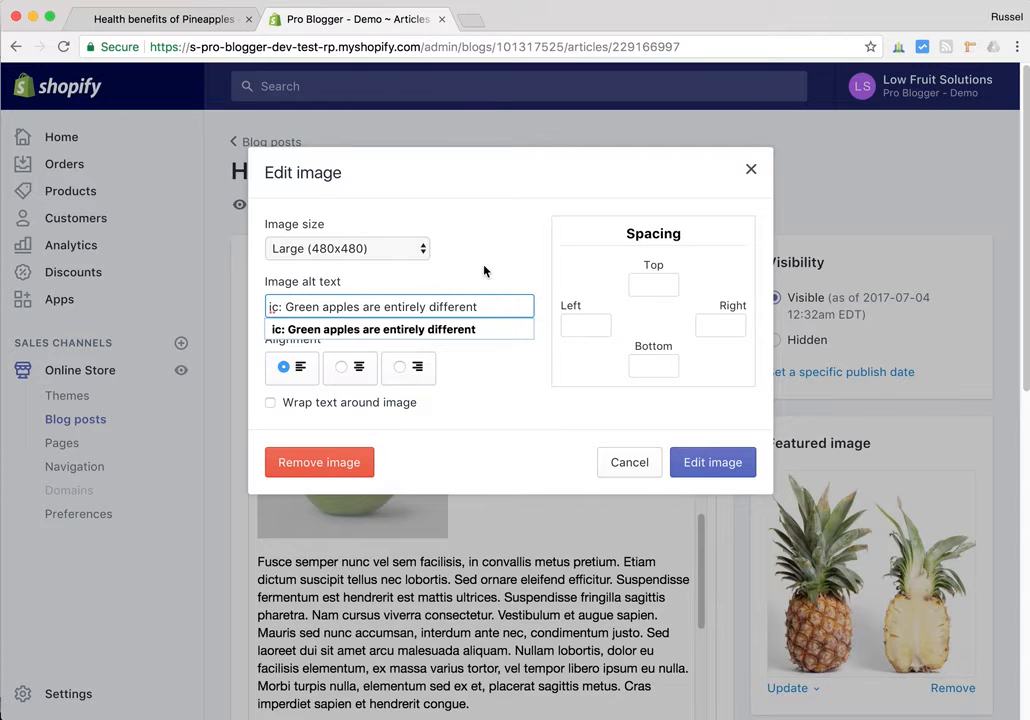
click(483, 307)
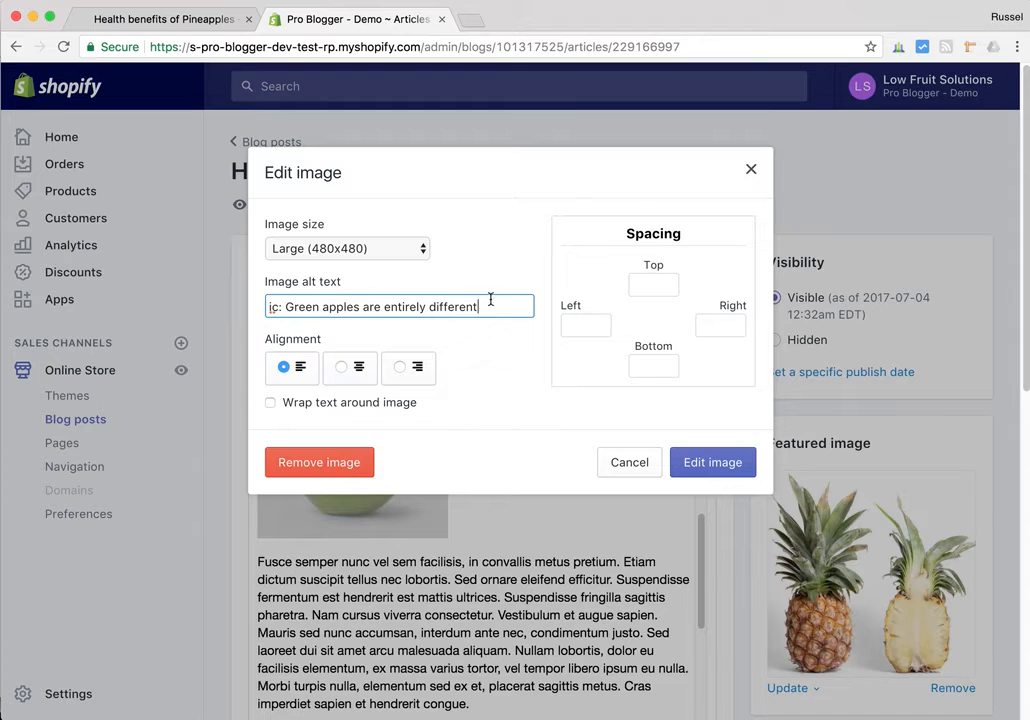
click(625, 466)
Look through the post's body content down to the pineapple image
scroll(625, 462, down, 1)
scroll(625, 462, up, 1)
scroll(741, 473, down, 1)
scroll(741, 473, down, 2)
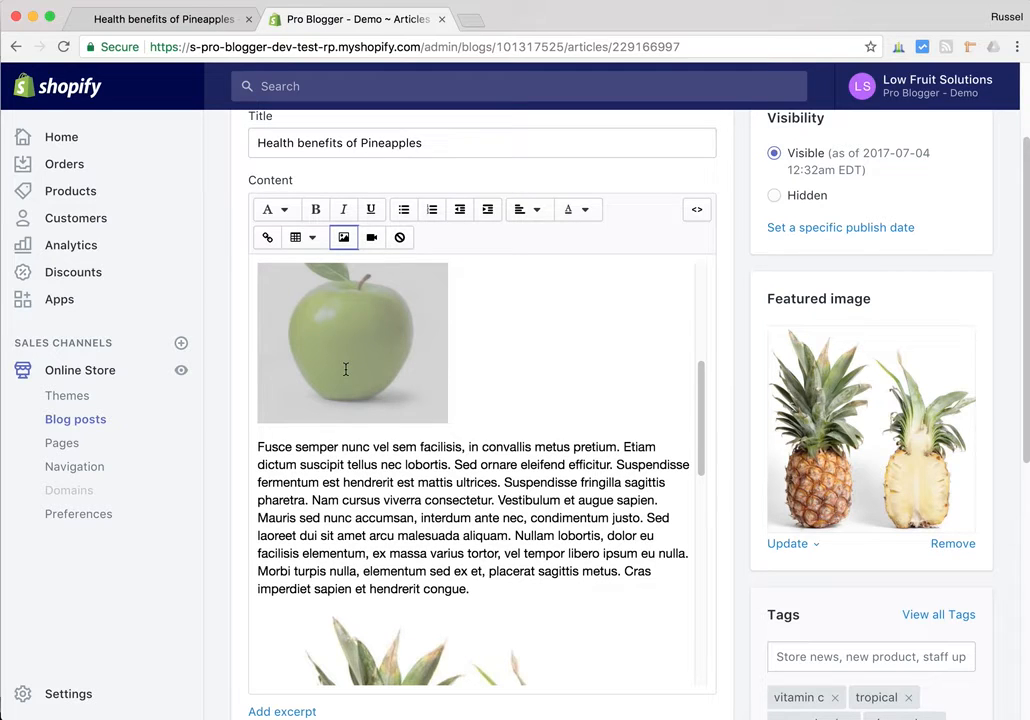
scroll(478, 415, down, 5)
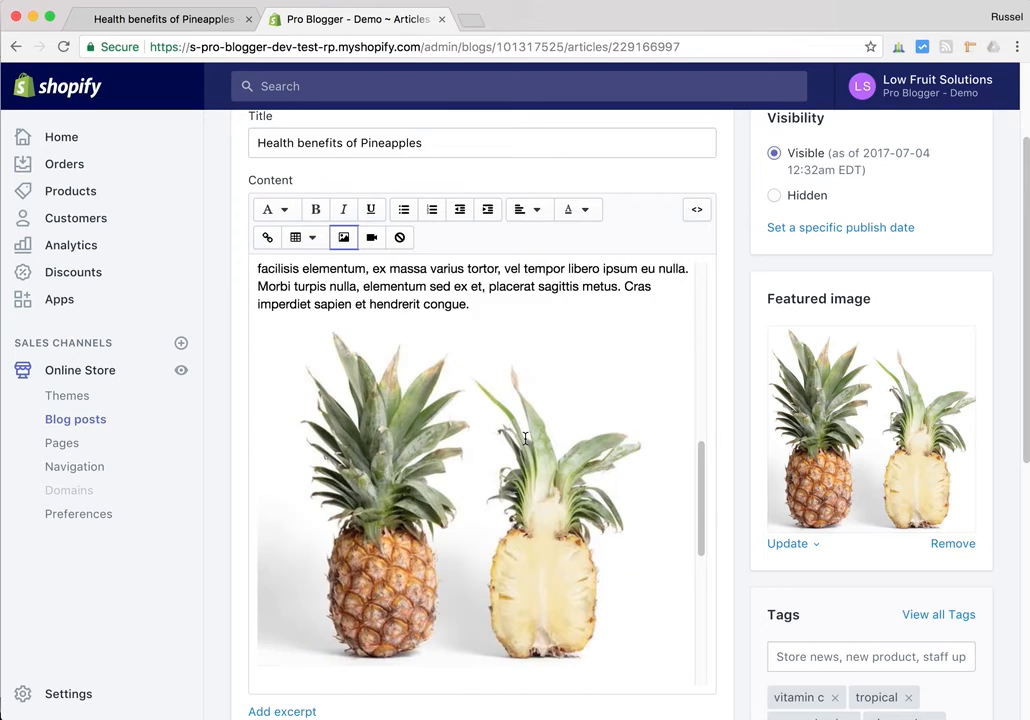
scroll(478, 415, down, 1)
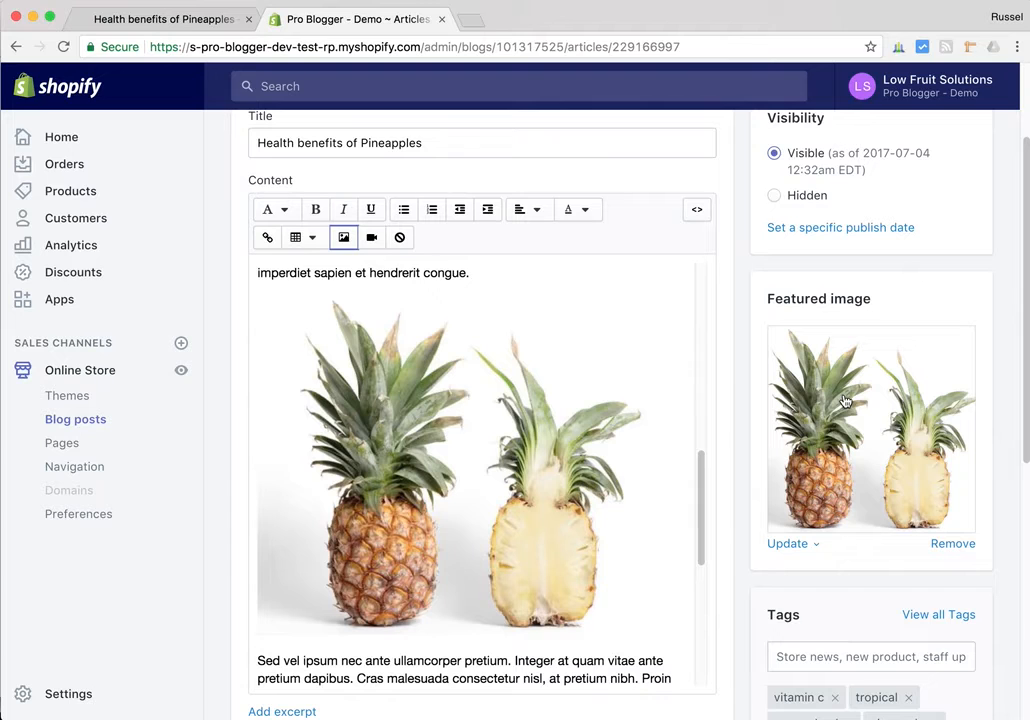
Check the alt text of the post's featured image and close its settings
click(815, 544)
click(777, 608)
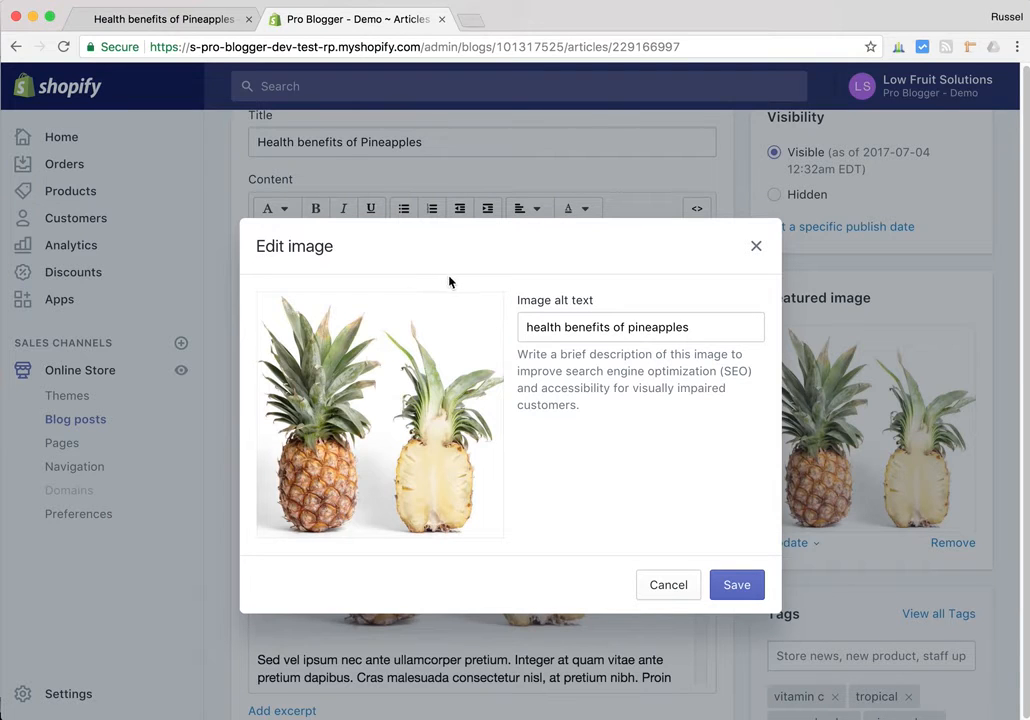
click(706, 329)
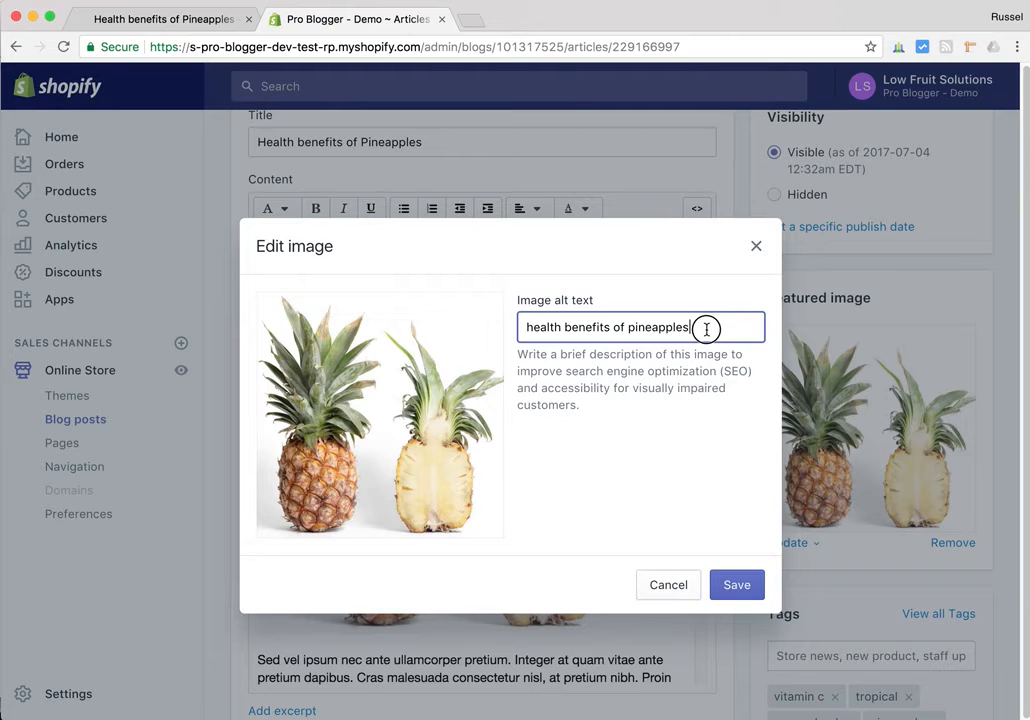
click(758, 247)
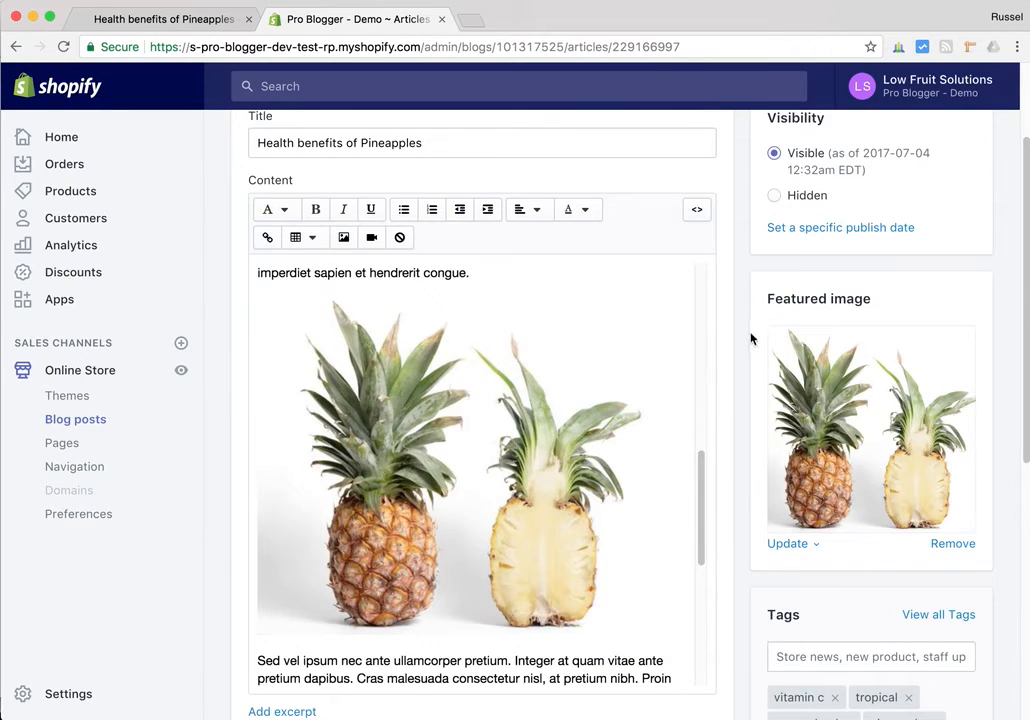
Look over the post's author, blog and tags settings
scroll(745, 371, down, 2)
scroll(745, 371, down, 2)
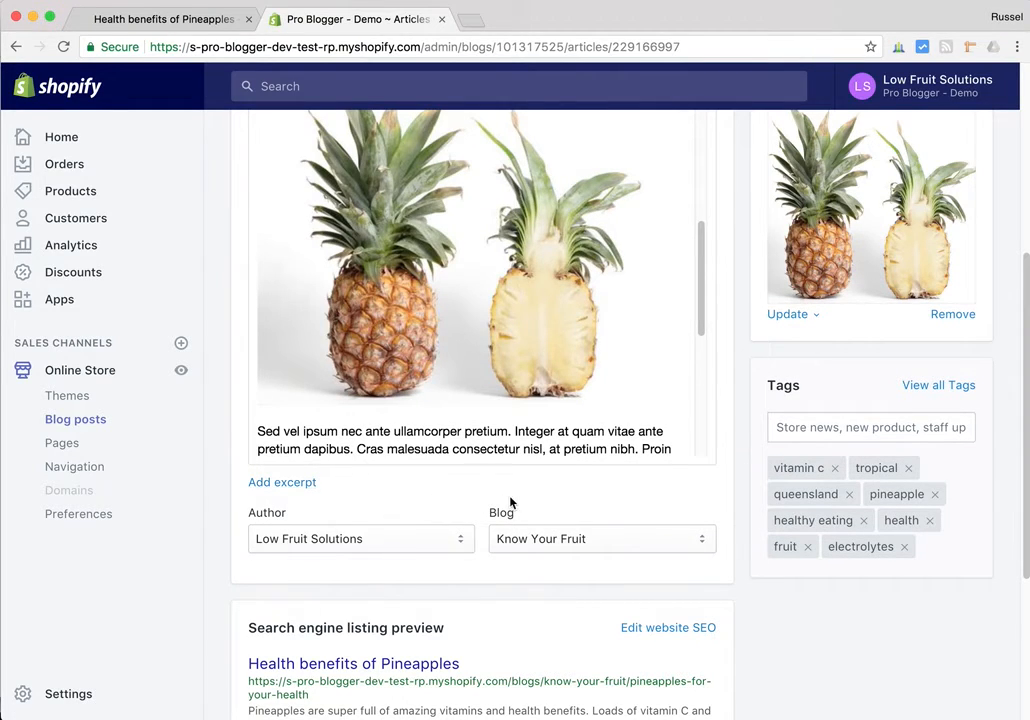
scroll(547, 483, down, 2)
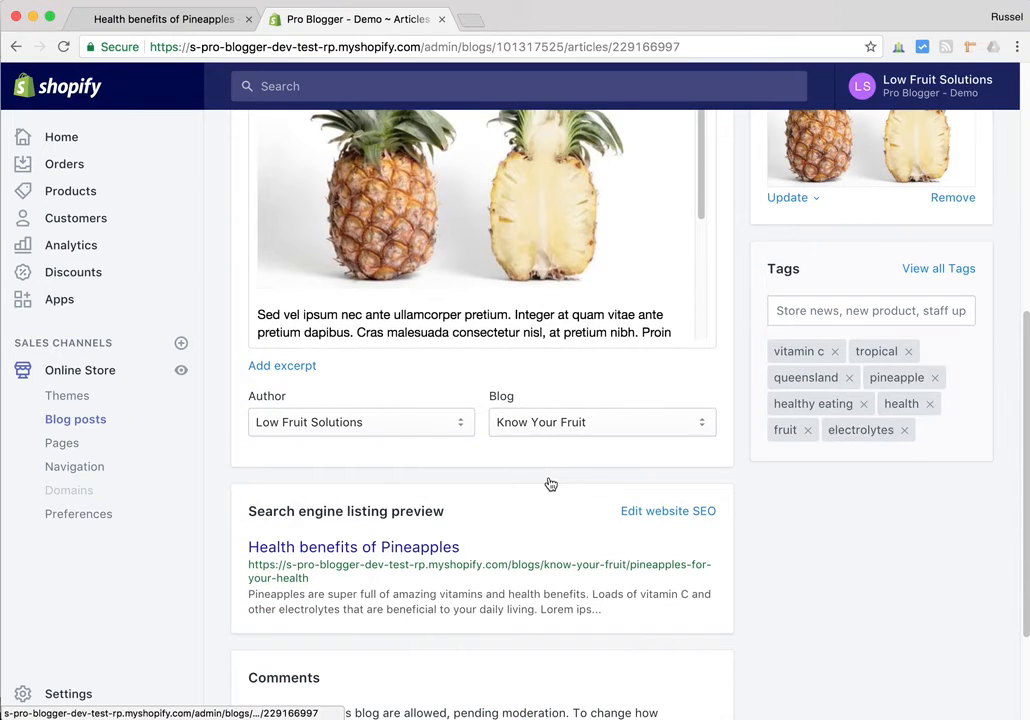
scroll(549, 483, up, 2)
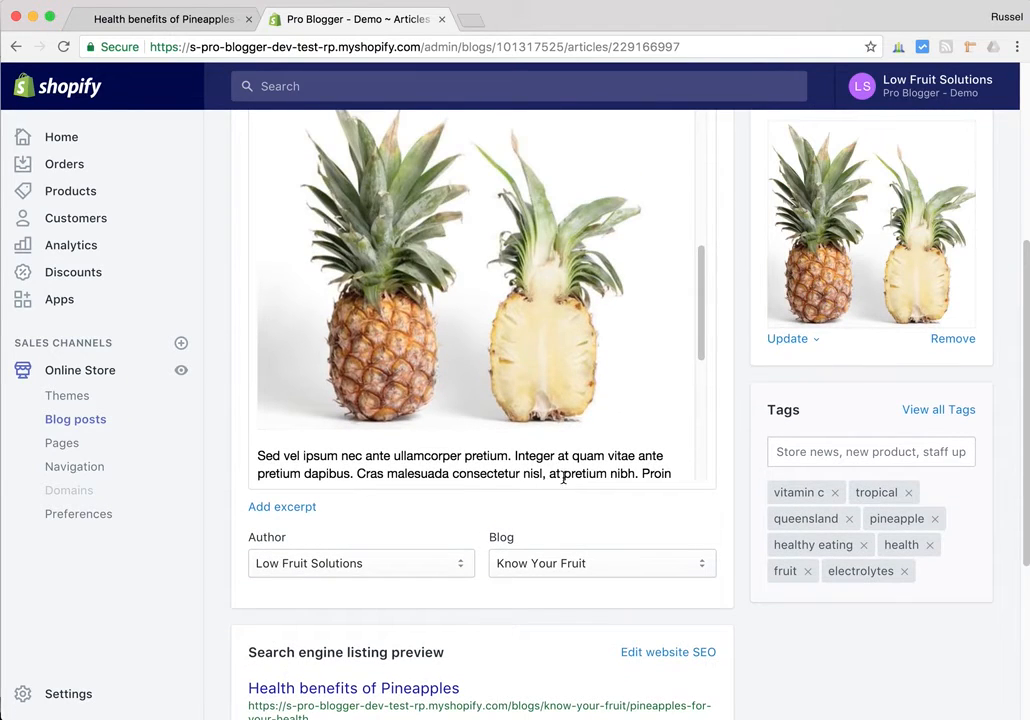
click(786, 449)
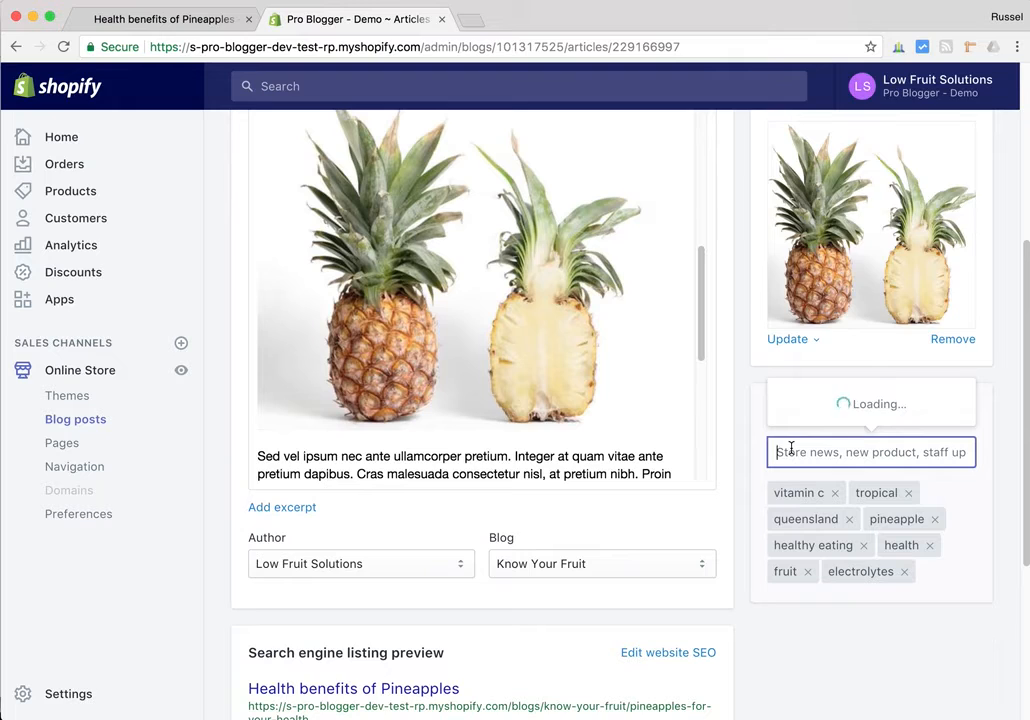
click(762, 449)
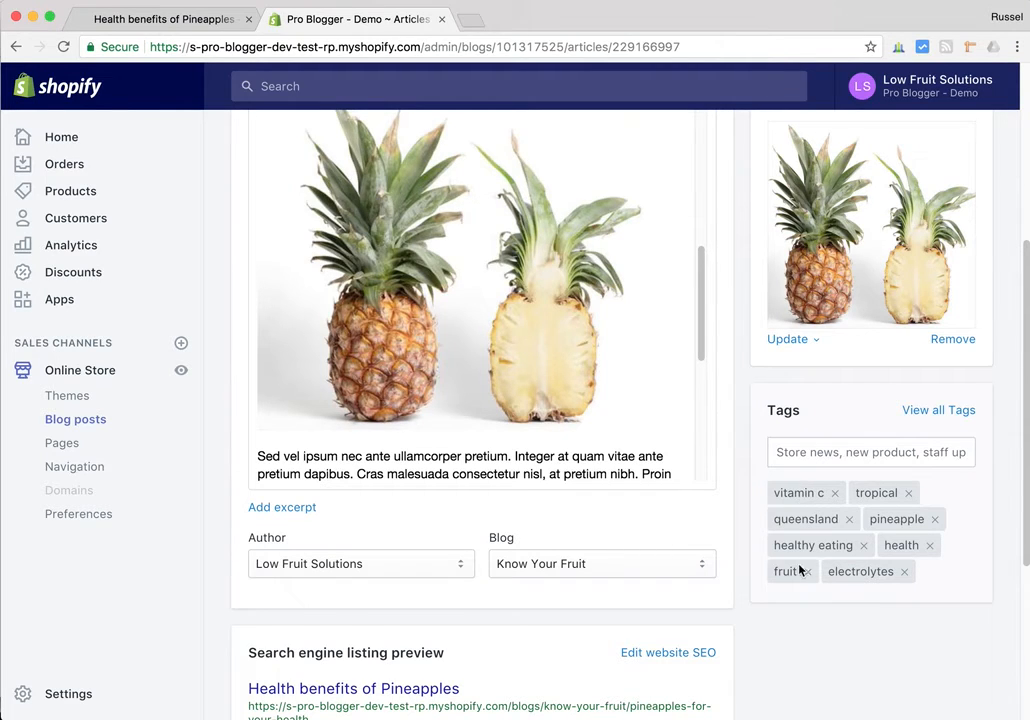
Open the post's website SEO settings and examine the page title, meta description and URL handle
scroll(641, 543, down, 3)
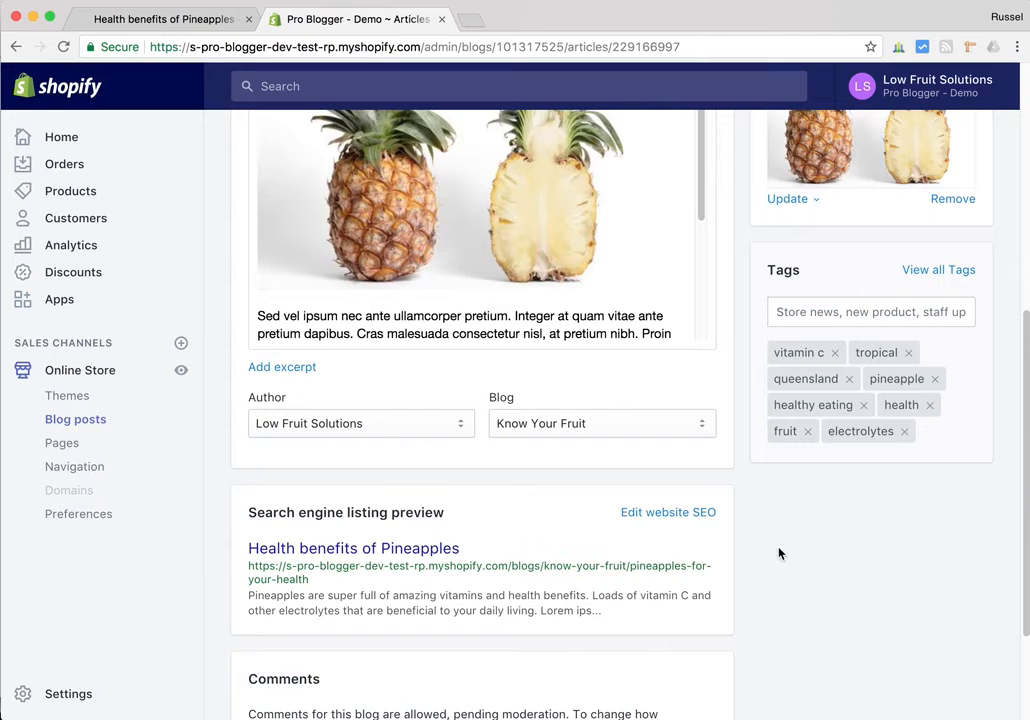
click(670, 513)
scroll(704, 540, down, 3)
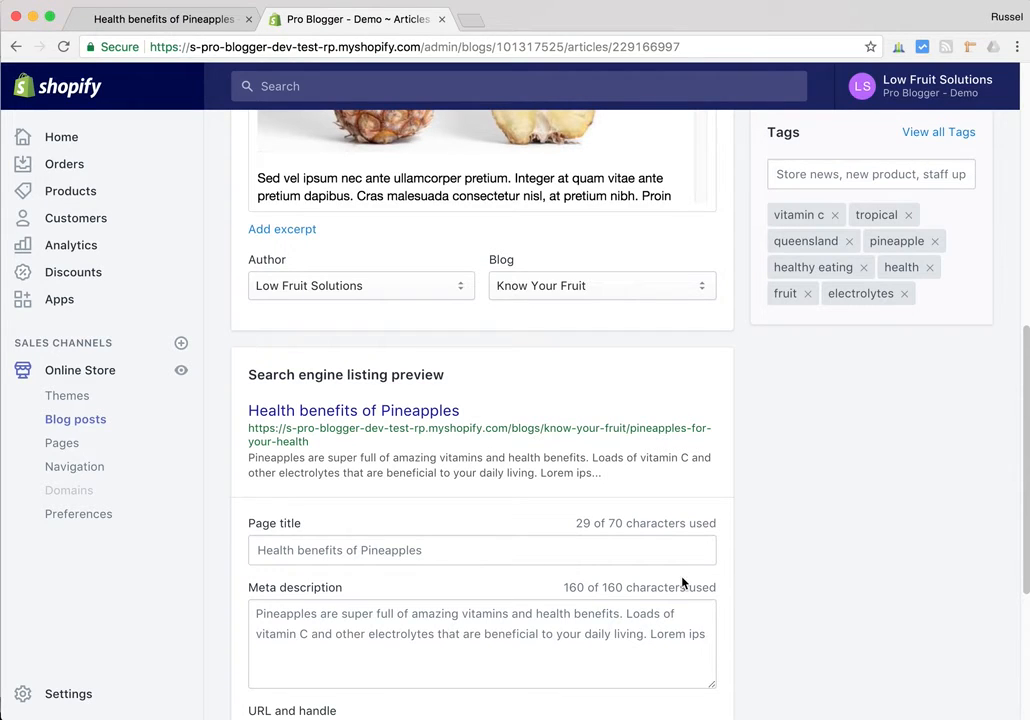
scroll(736, 552, down, 3)
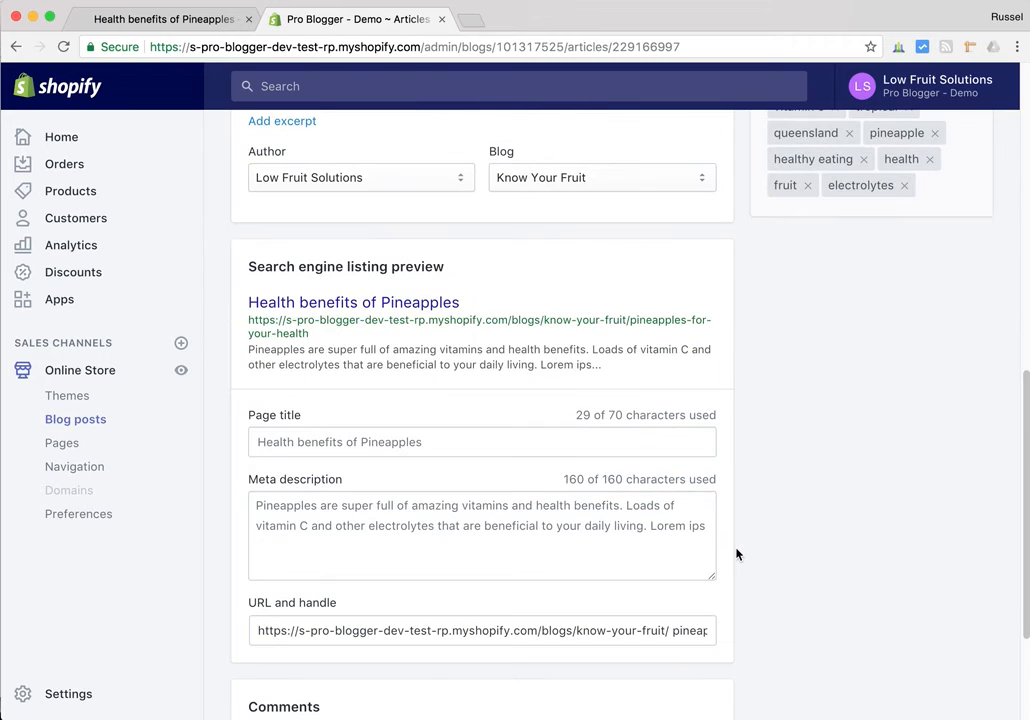
scroll(736, 554, down, 1)
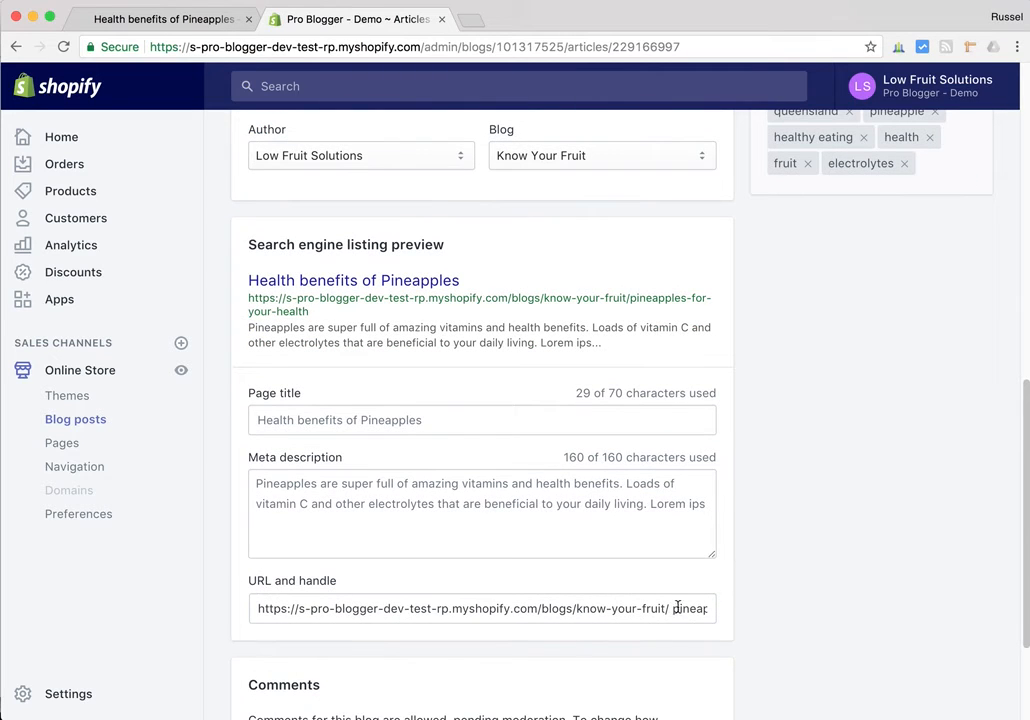
mouse_move(673, 611)
mouse_down()
mouse_move(598, 609)
mouse_move(810, 609)
mouse_move(641, 609)
mouse_move(658, 609)
mouse_up()
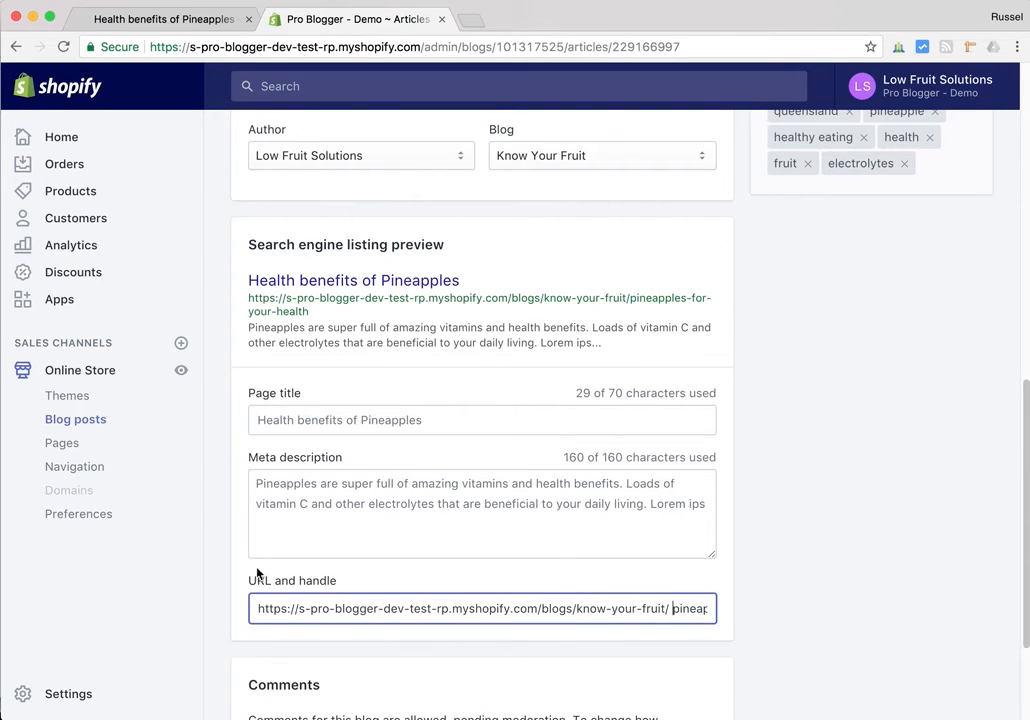
scroll(760, 531, down, 2)
View the HTML source of the post content and return to the start of the content in the visual editor
scroll(760, 533, up, 7)
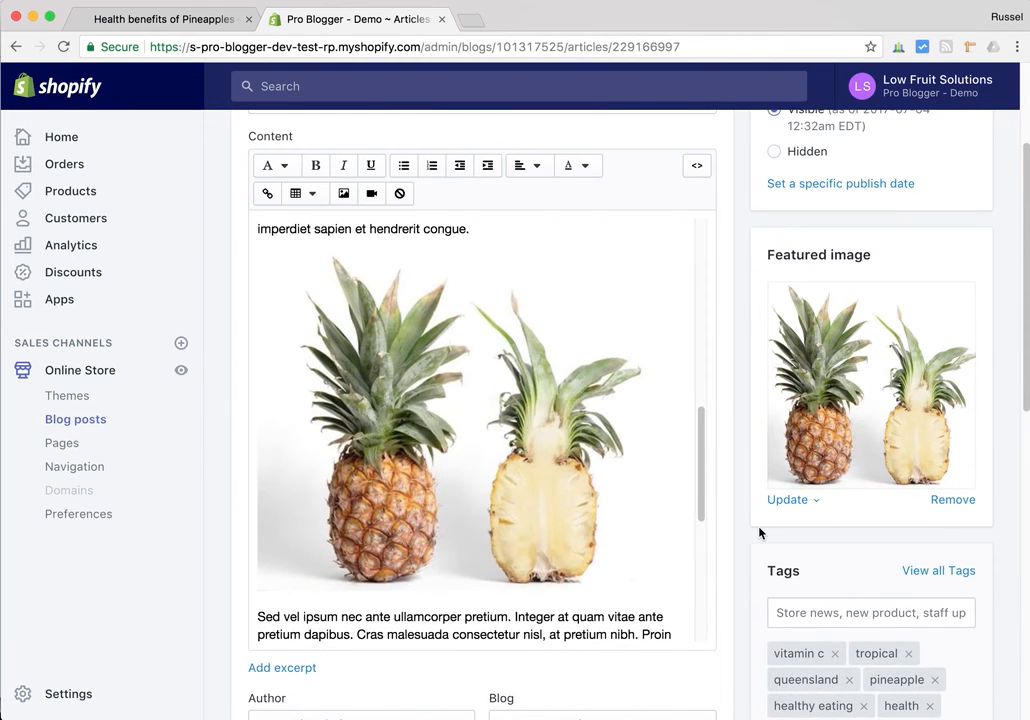
scroll(759, 533, up, 2)
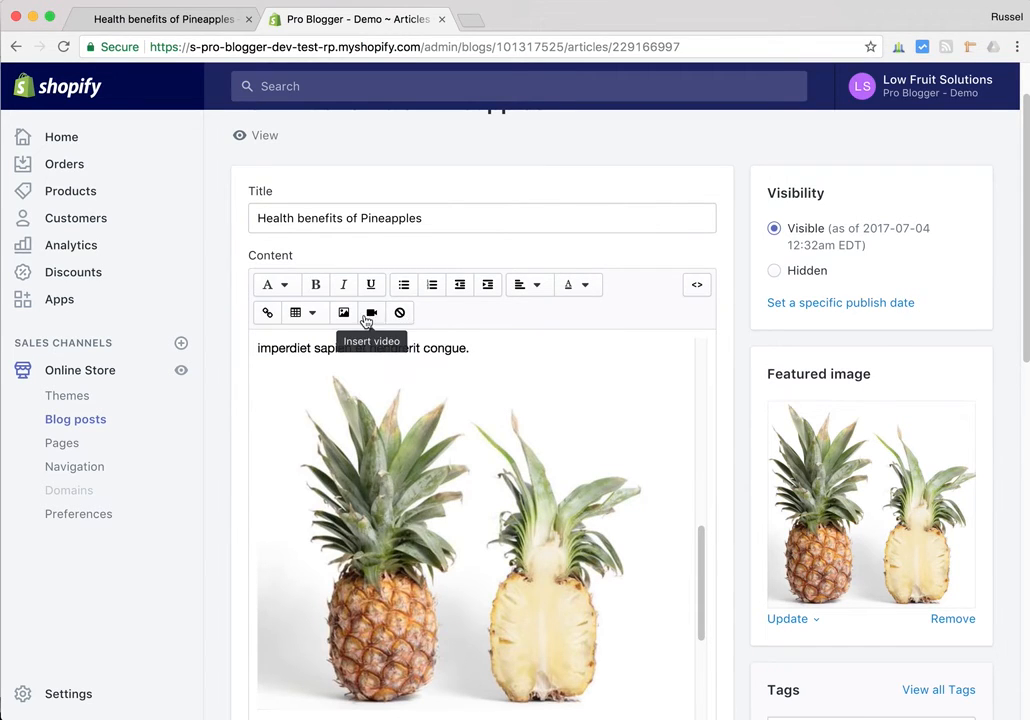
click(697, 287)
mouse_move(708, 345)
mouse_down()
mouse_move(709, 645)
mouse_move(715, 335)
mouse_up()
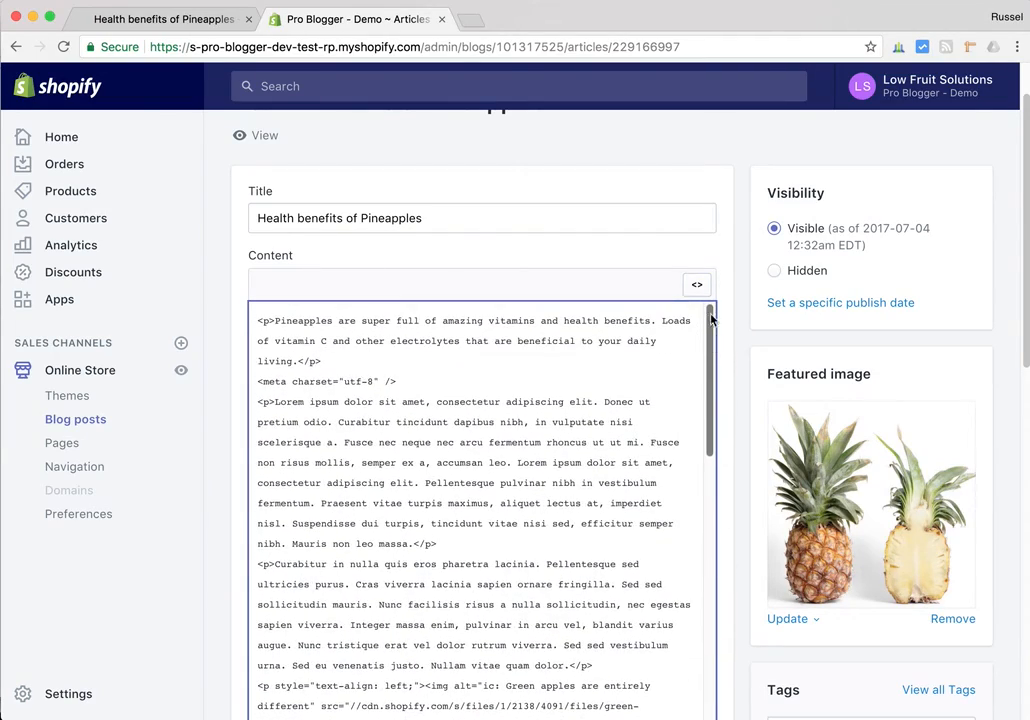
click(699, 287)
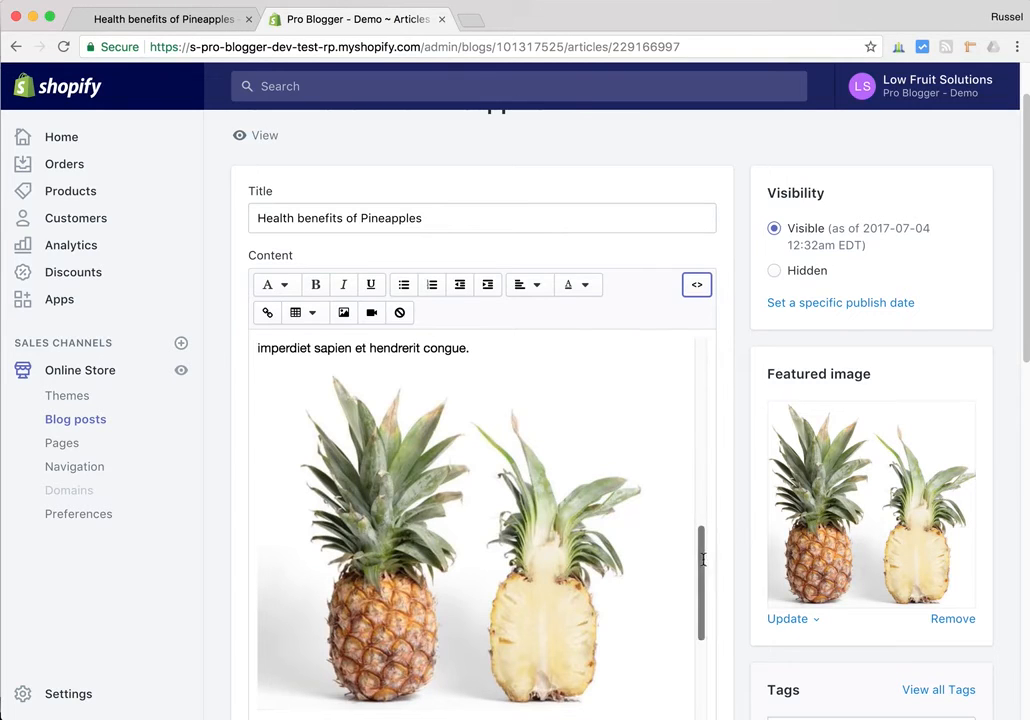
drag(702, 560, 708, 338)
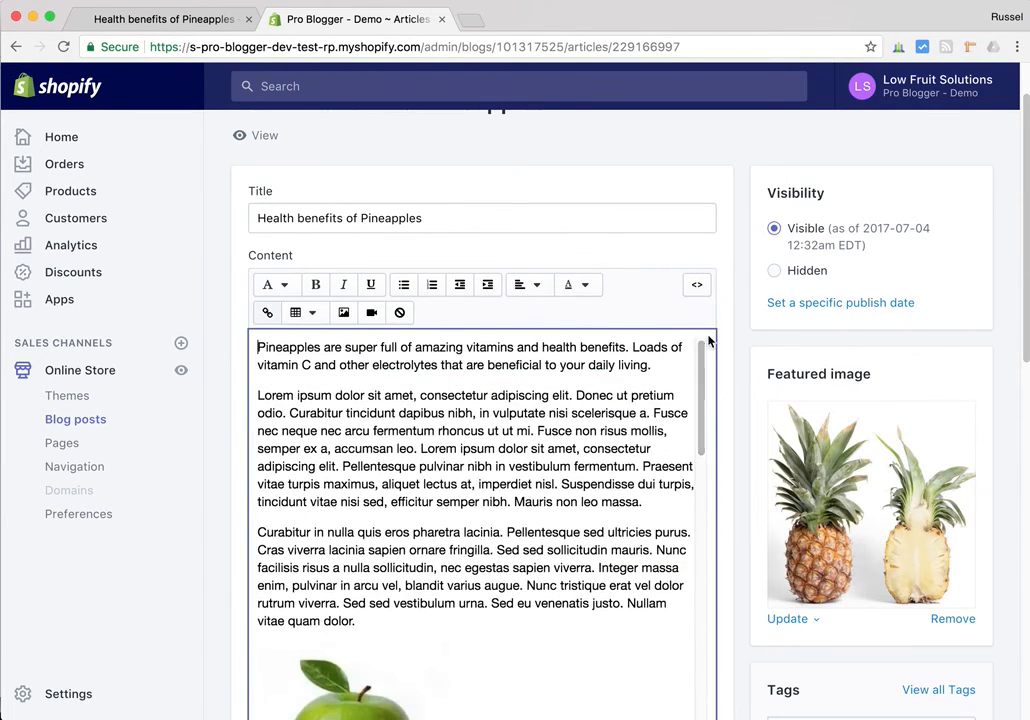
Switch to the published Health benefits of Pineapples article and look through its banner, text and captioned apple image
click(167, 22)
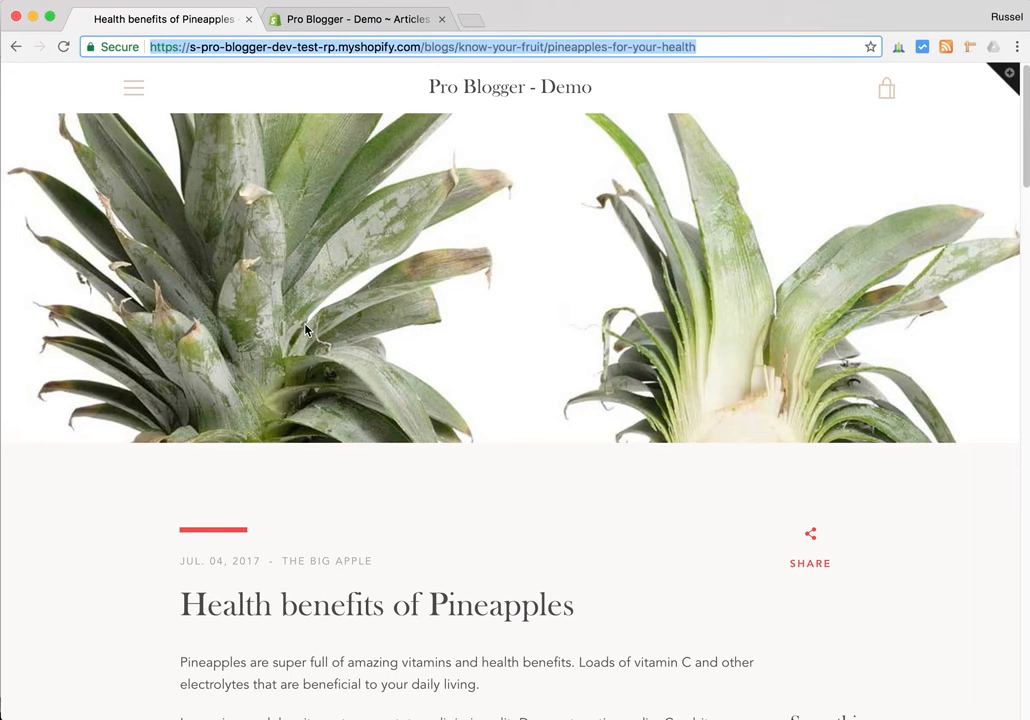
scroll(300, 330, down, 1)
scroll(295, 330, up, 1)
scroll(797, 330, down, 3)
scroll(791, 329, up, 3)
scroll(791, 329, down, 3)
scroll(733, 333, down, 1)
scroll(290, 230, down, 1)
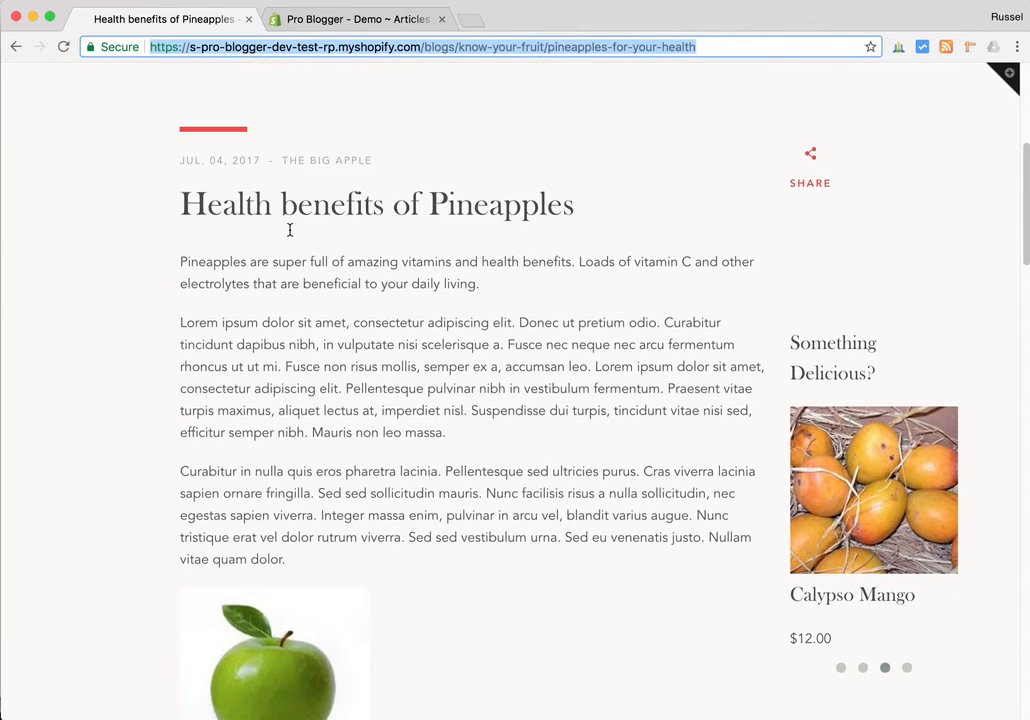
scroll(290, 230, down, 3)
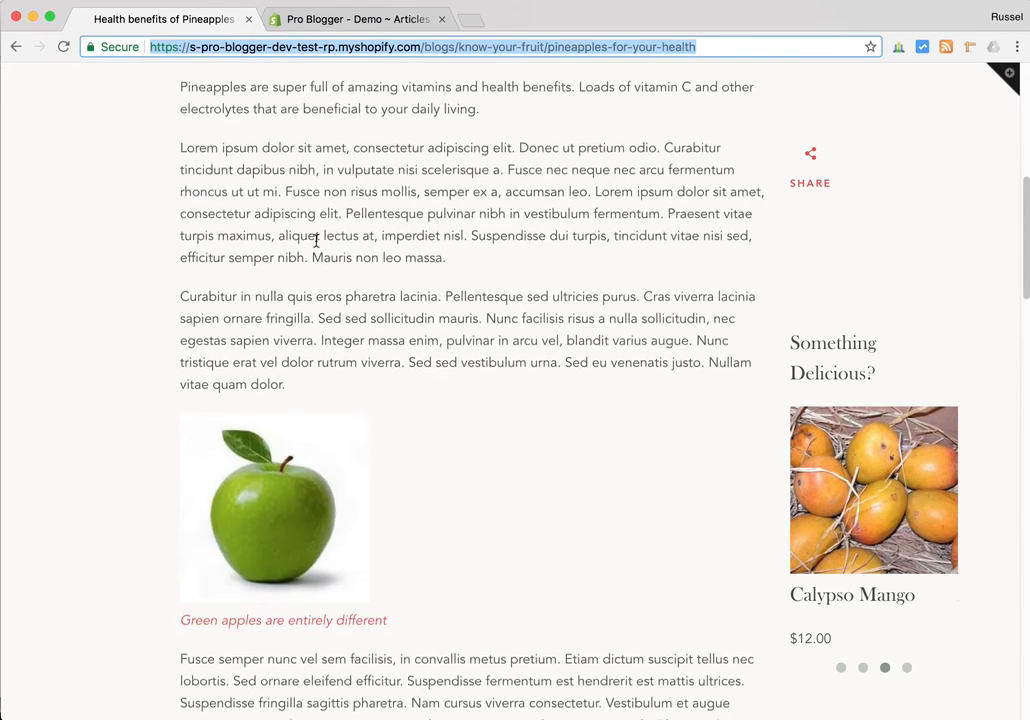
scroll(315, 237, down, 3)
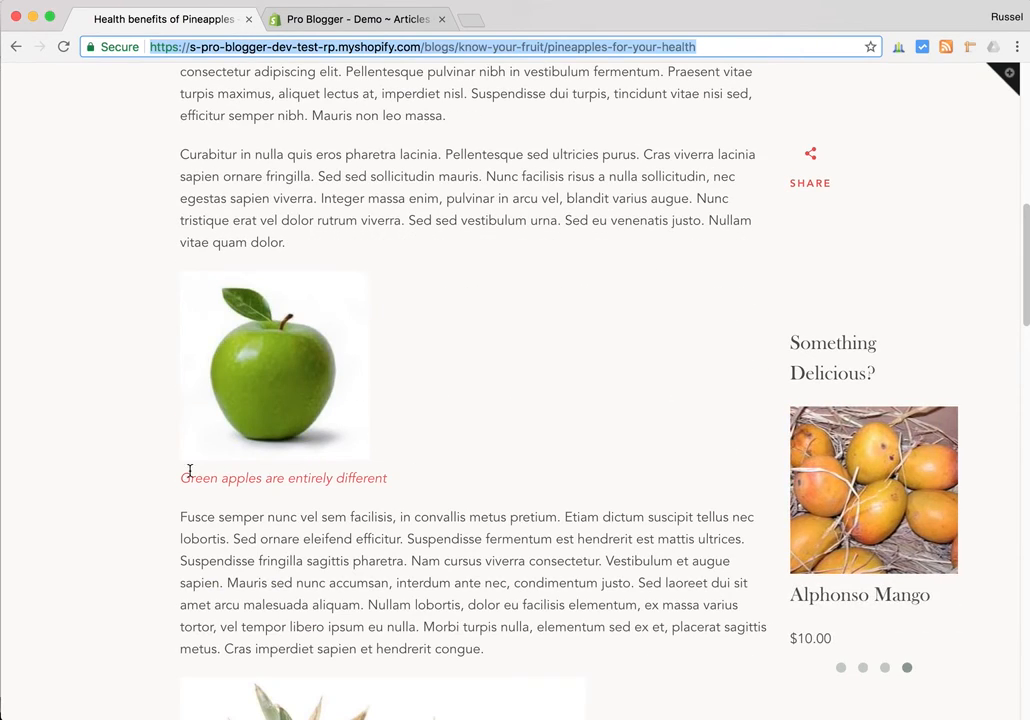
Check the Pinterest icon on the apple image and expand the article's social sharing options
mouse_move(195, 290)
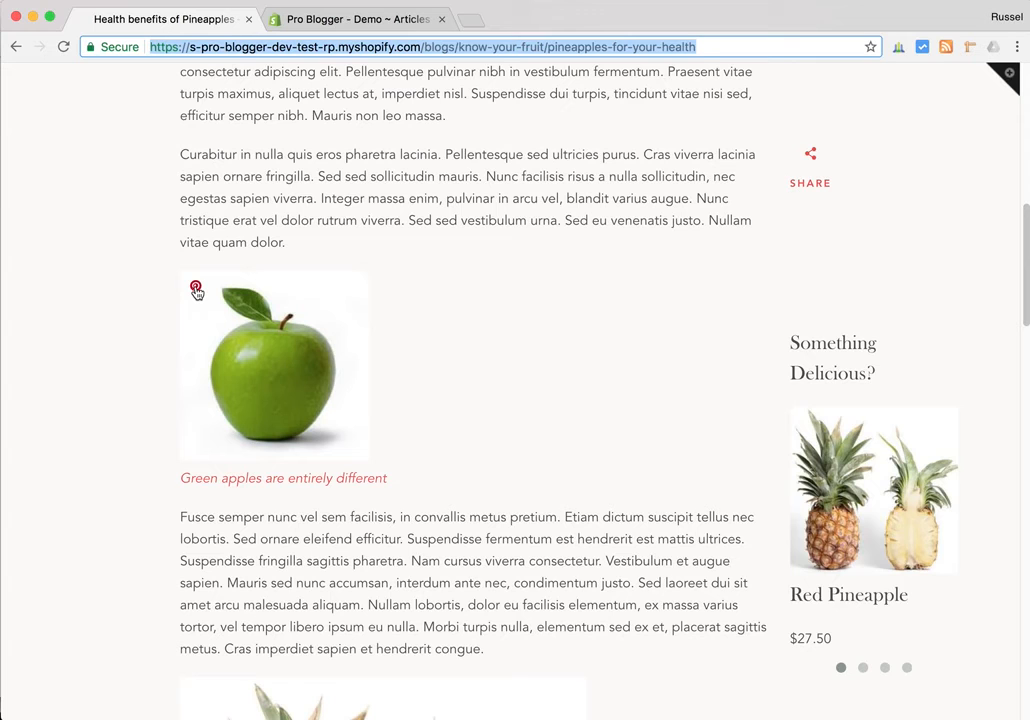
scroll(550, 343, up, 3)
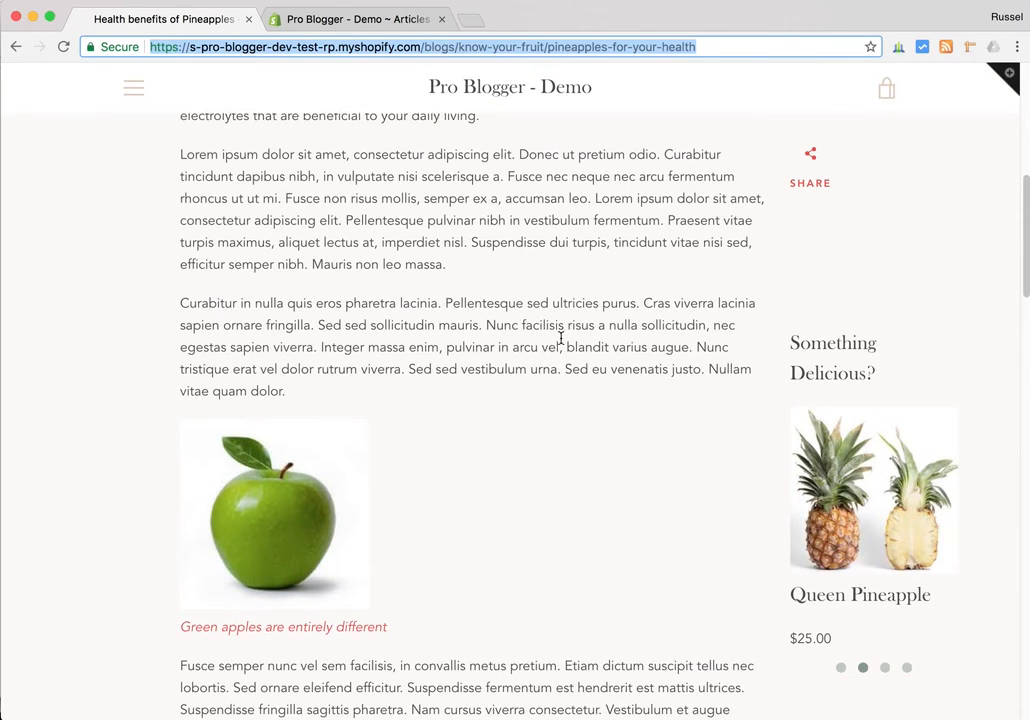
click(812, 166)
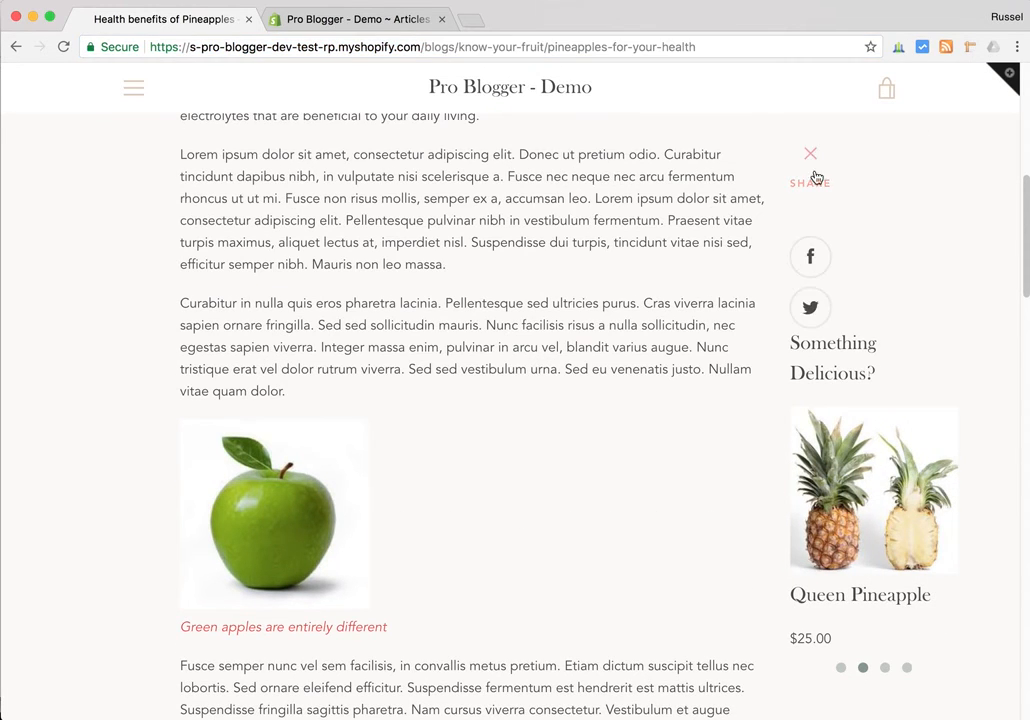
Collapse the article's sharing options and look through the rest of the post down to the author bio and the "Like to learn more?" articles
click(810, 158)
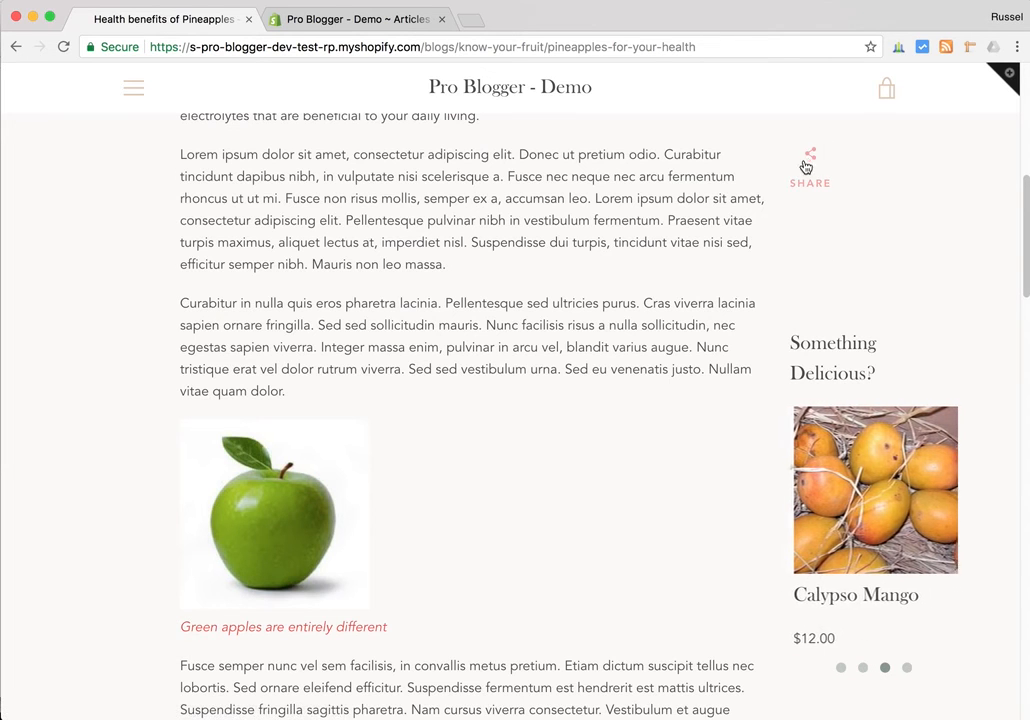
scroll(593, 297, down, 8)
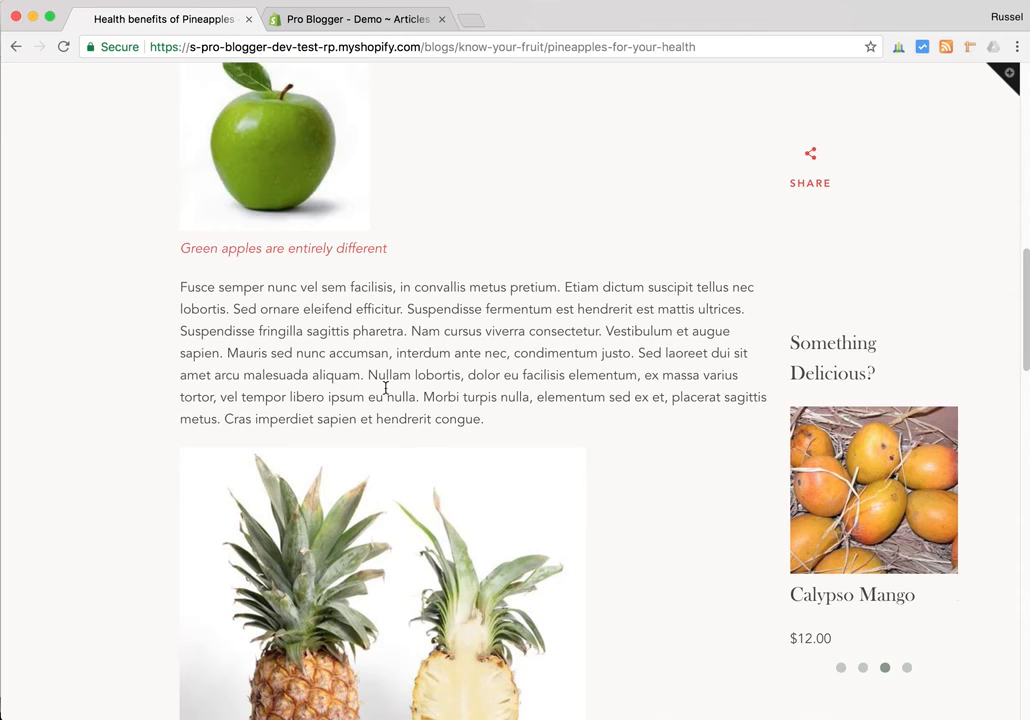
scroll(540, 377, down, 4)
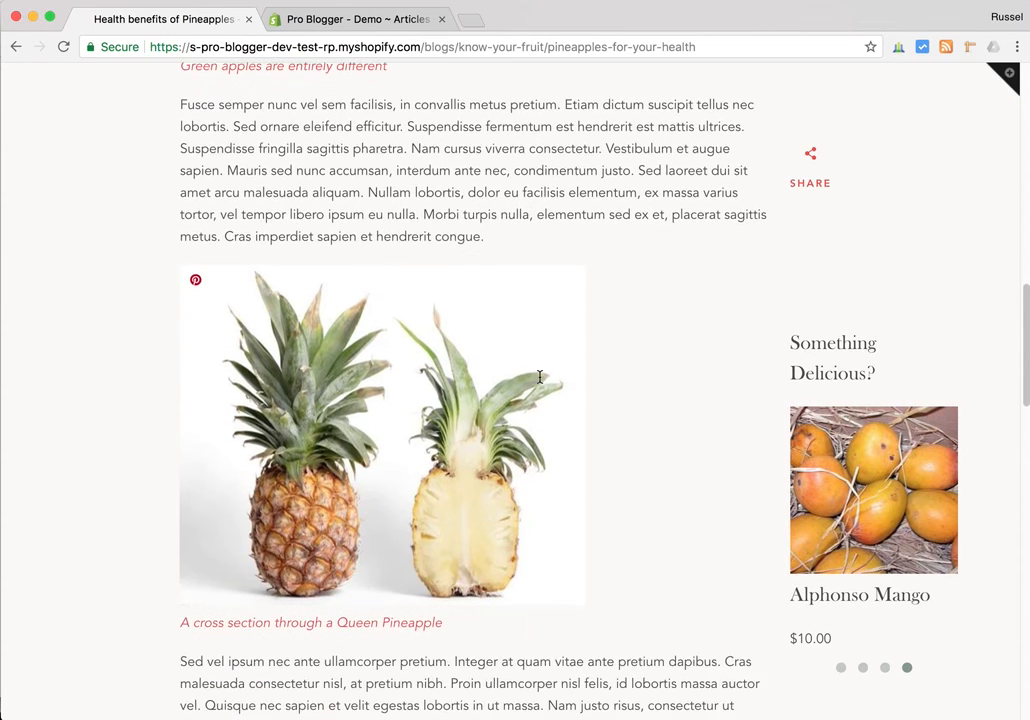
scroll(540, 377, down, 14)
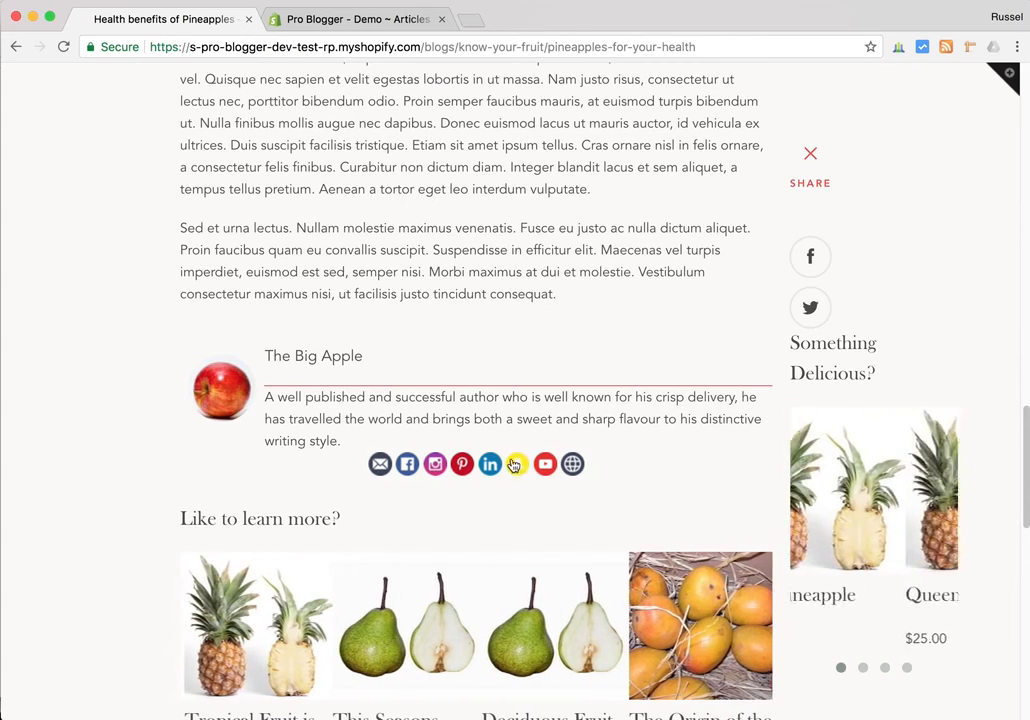
scroll(540, 391, down, 4)
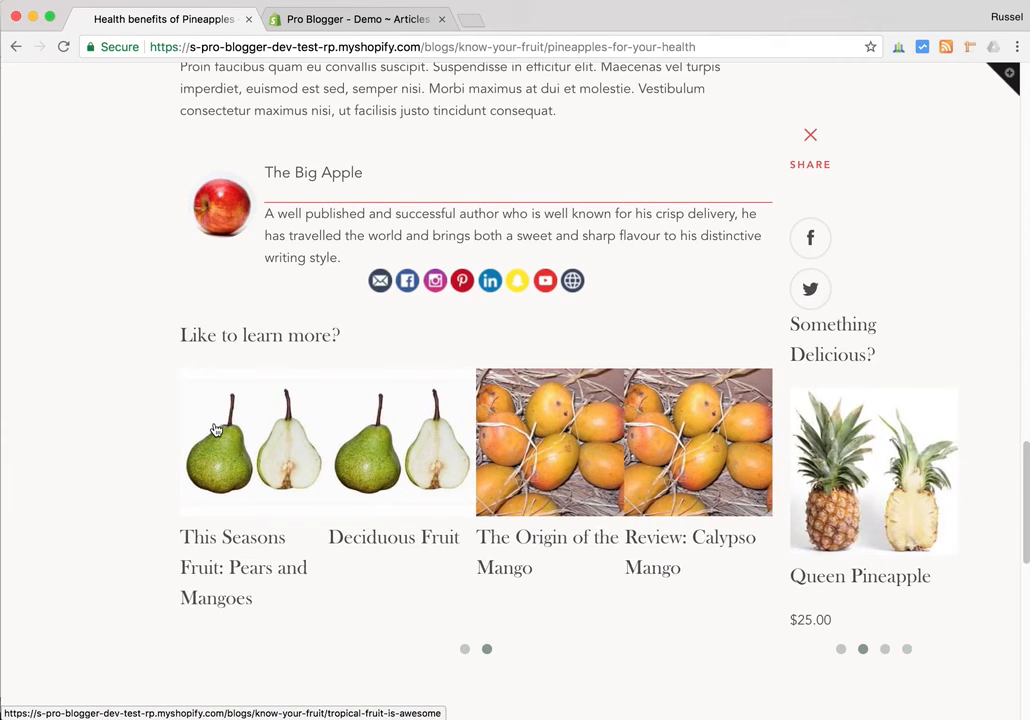
scroll(215, 430, down, 6)
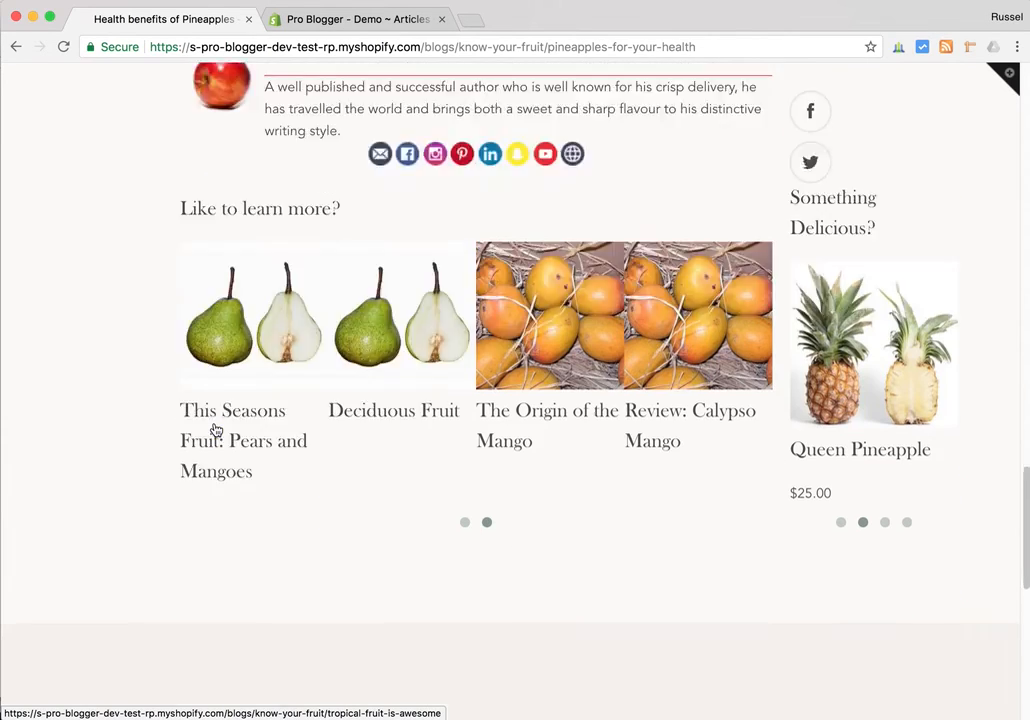
scroll(215, 430, up, 6)
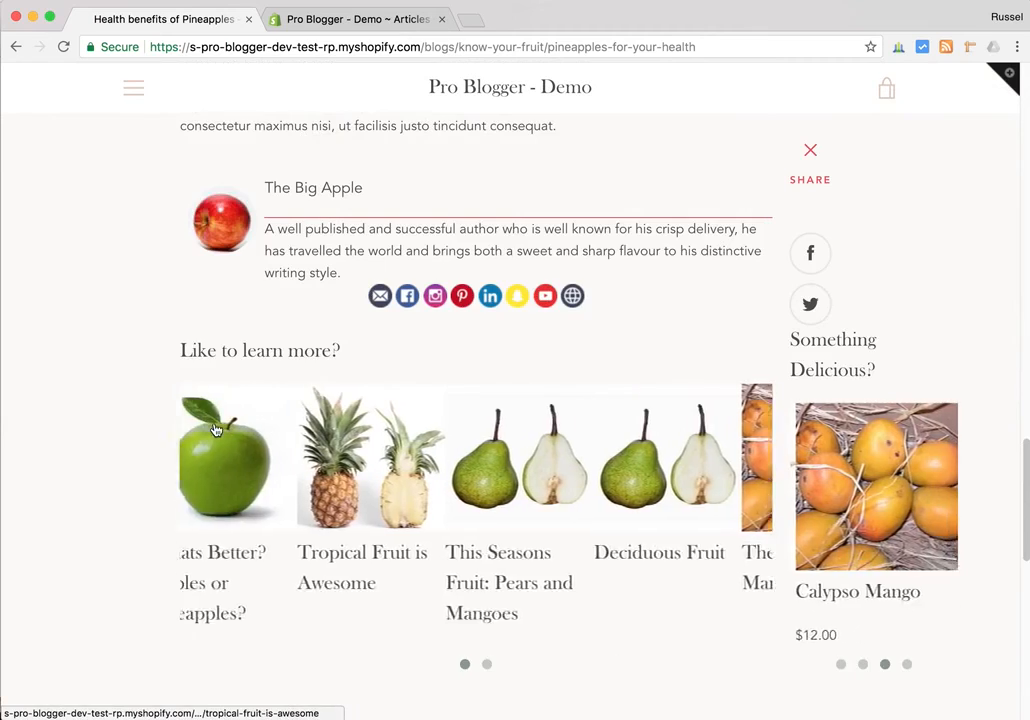
Return to the article's title and review the body text with its captioned apple and pineapple images again
scroll(215, 430, up, 5)
scroll(215, 430, up, 5)
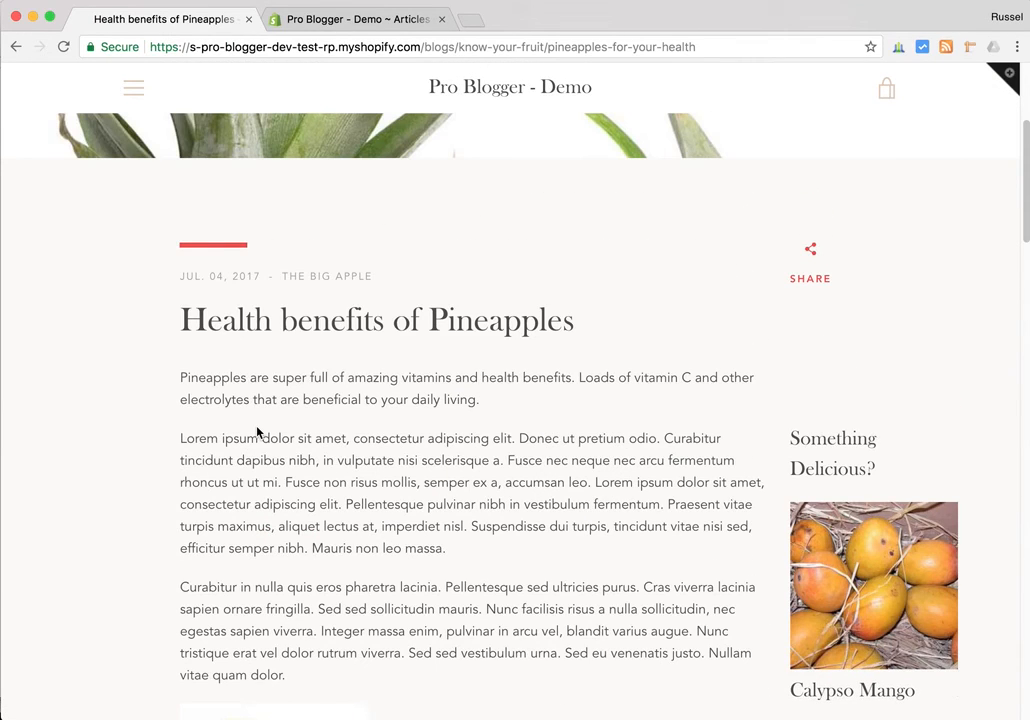
scroll(263, 409, down, 1)
scroll(263, 409, down, 10)
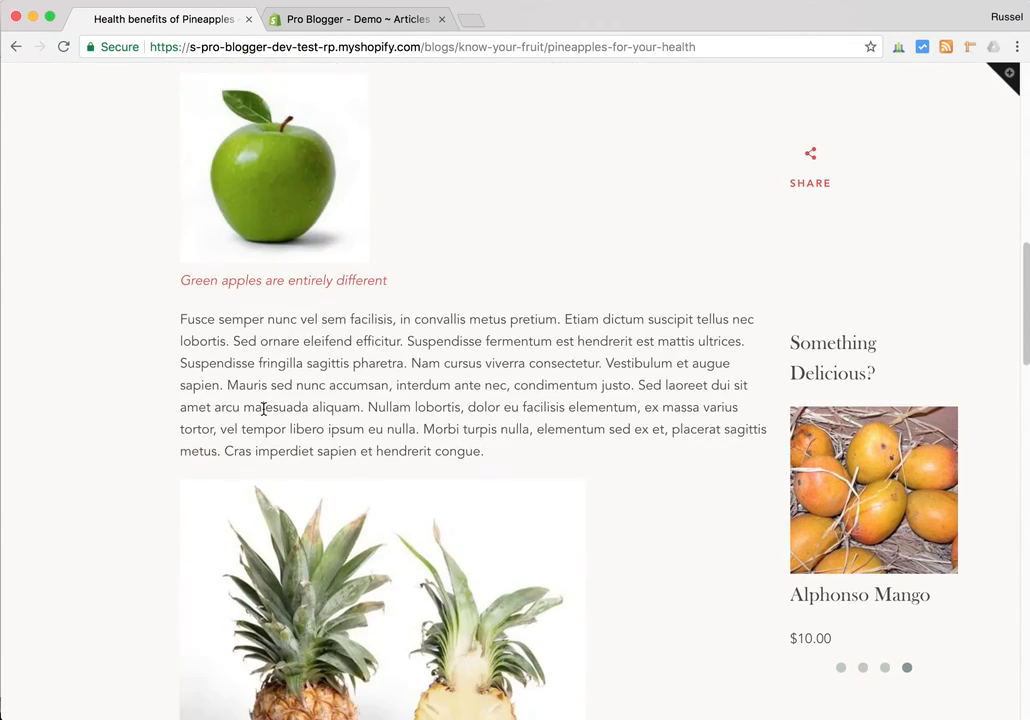
scroll(263, 409, down, 1)
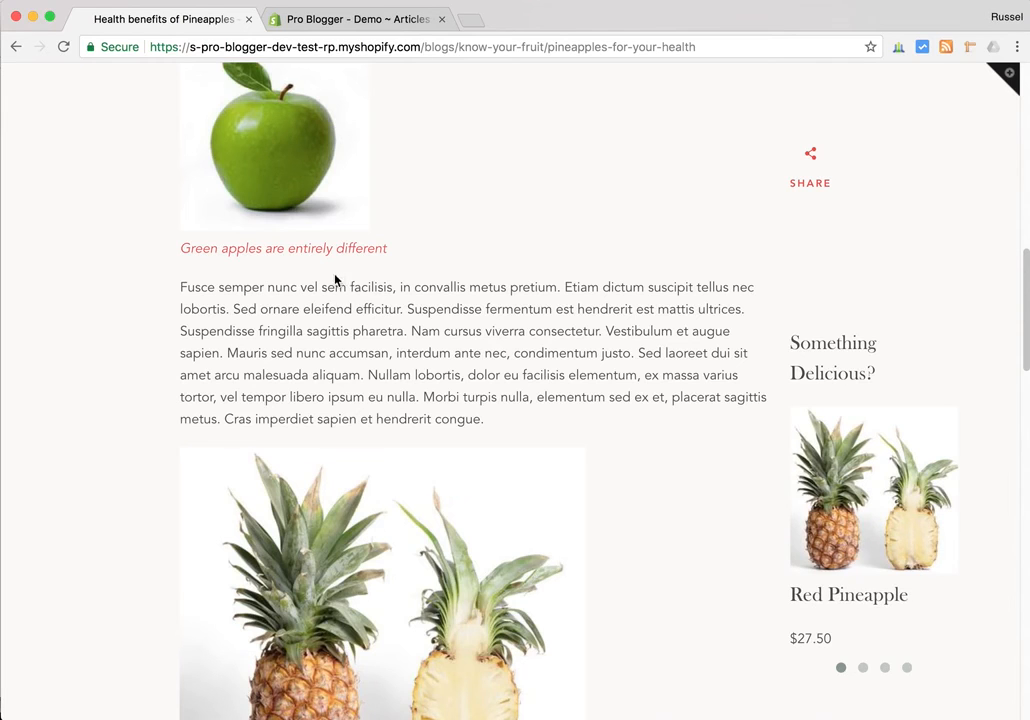
scroll(425, 333, down, 5)
scroll(428, 333, down, 2)
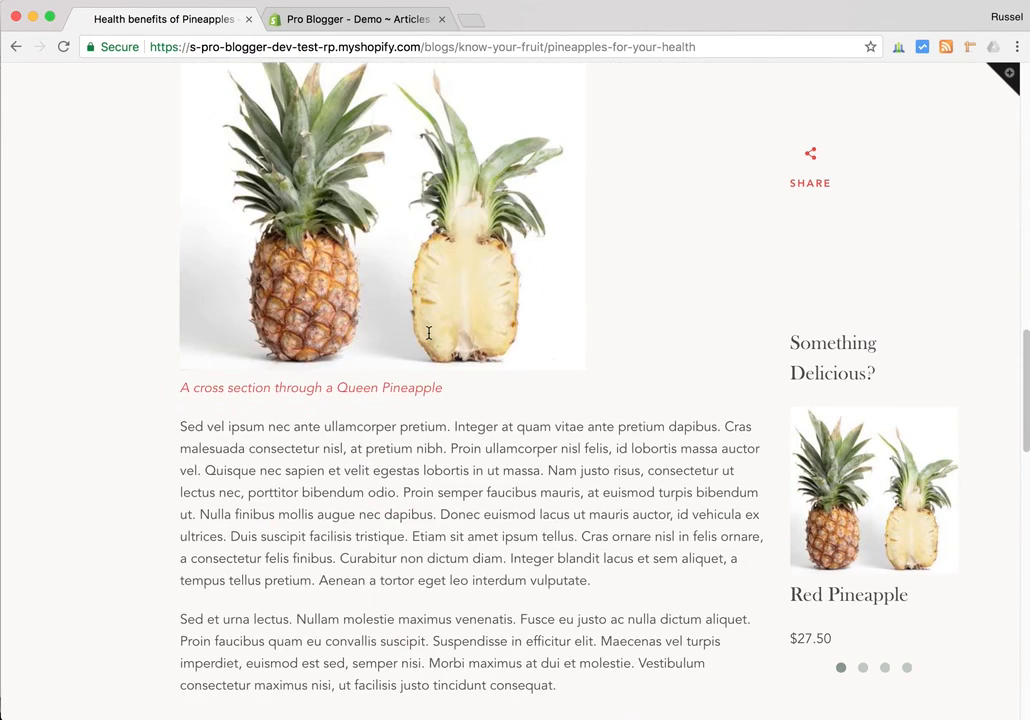